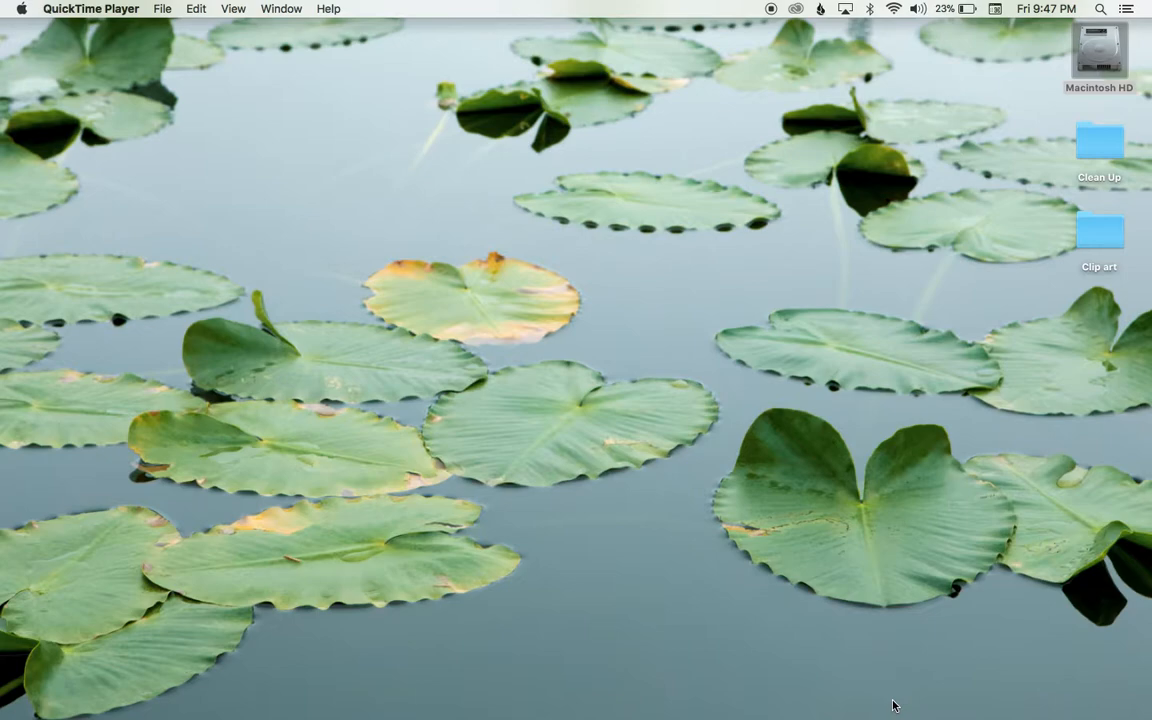
Switch to the blank Word document and insert the picture 140ef662de...33590c2.jpg from the desktop's Clip art > A Backgrounds folder.
mouse_move(890, 712)
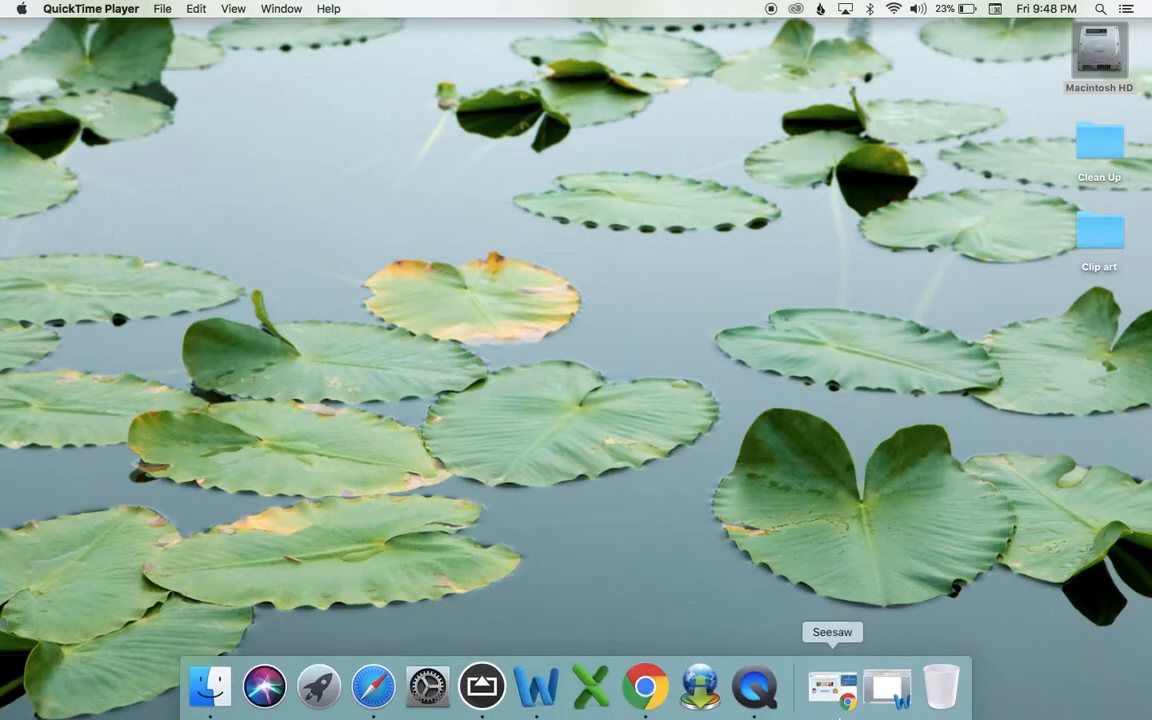
left_click(888, 688)
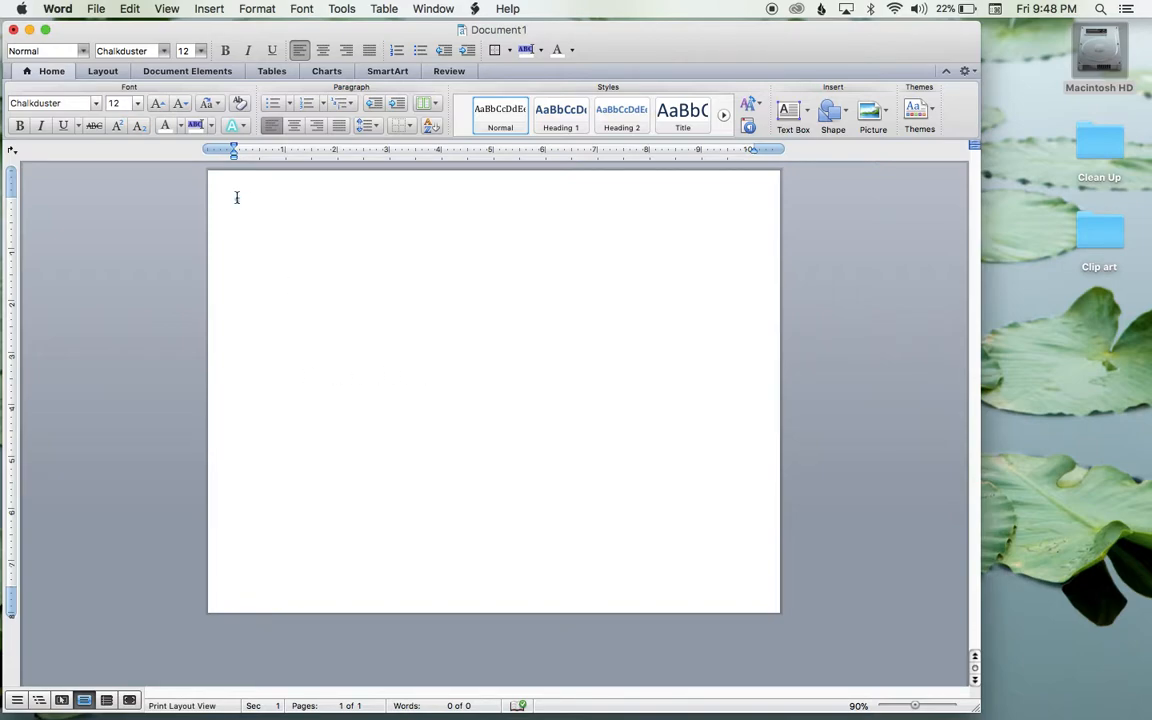
left_click(207, 9)
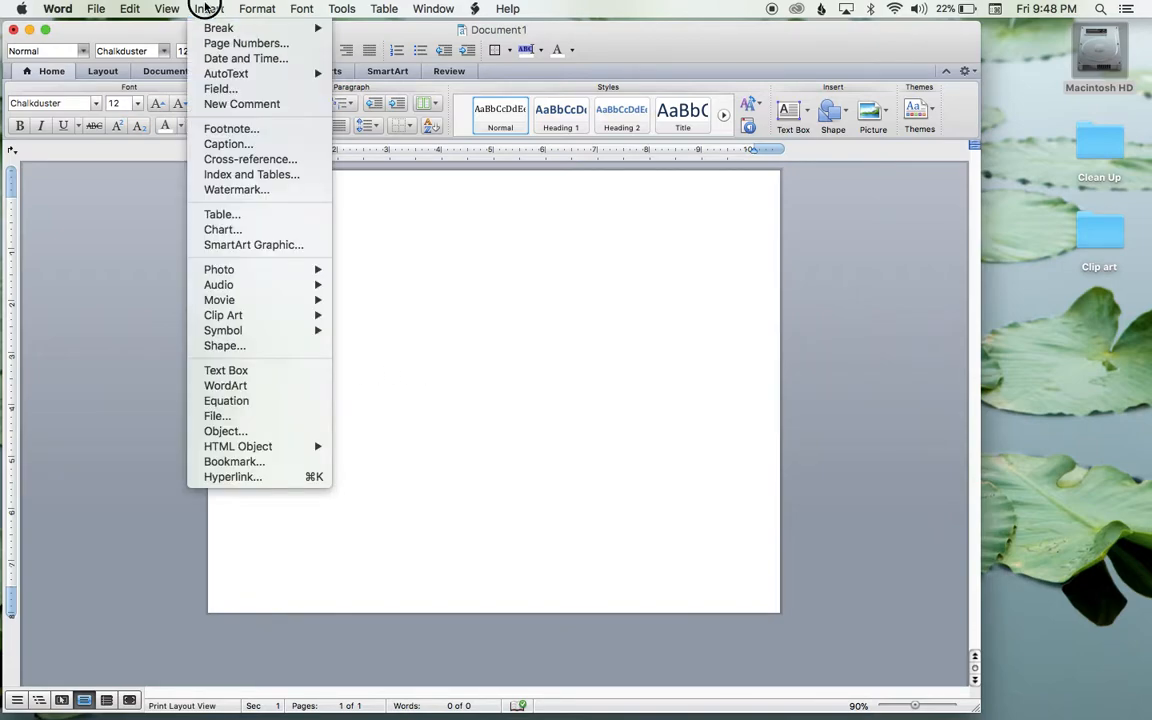
mouse_move(262, 288)
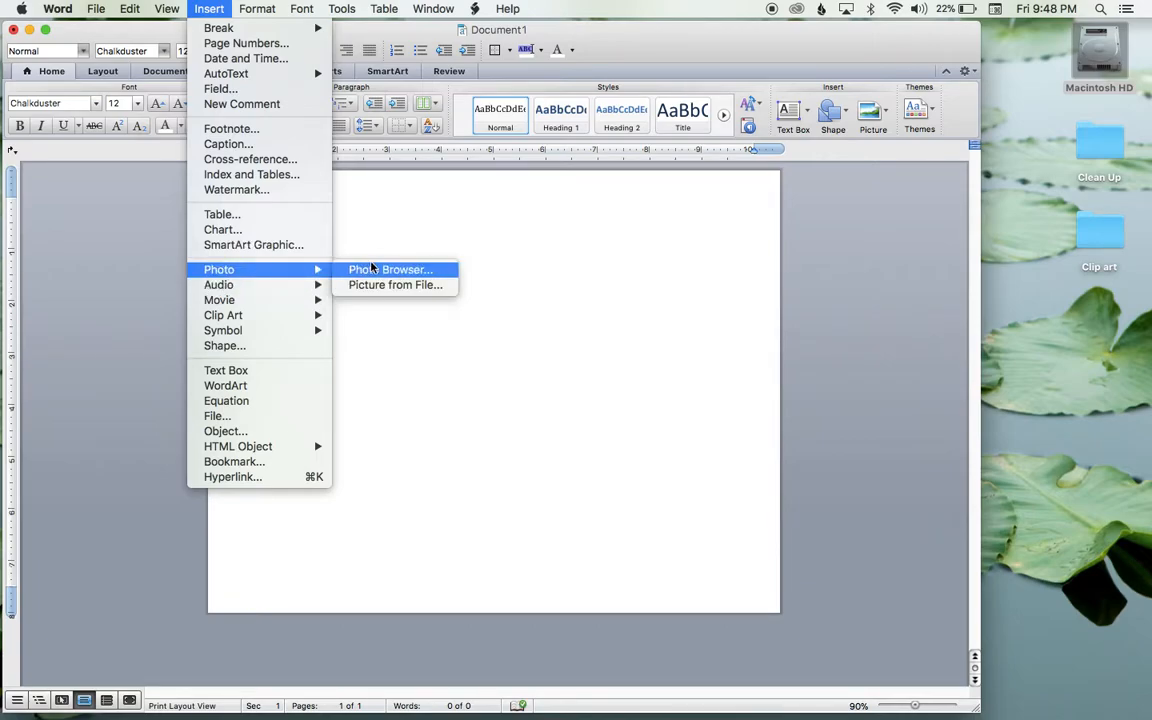
left_click(401, 286)
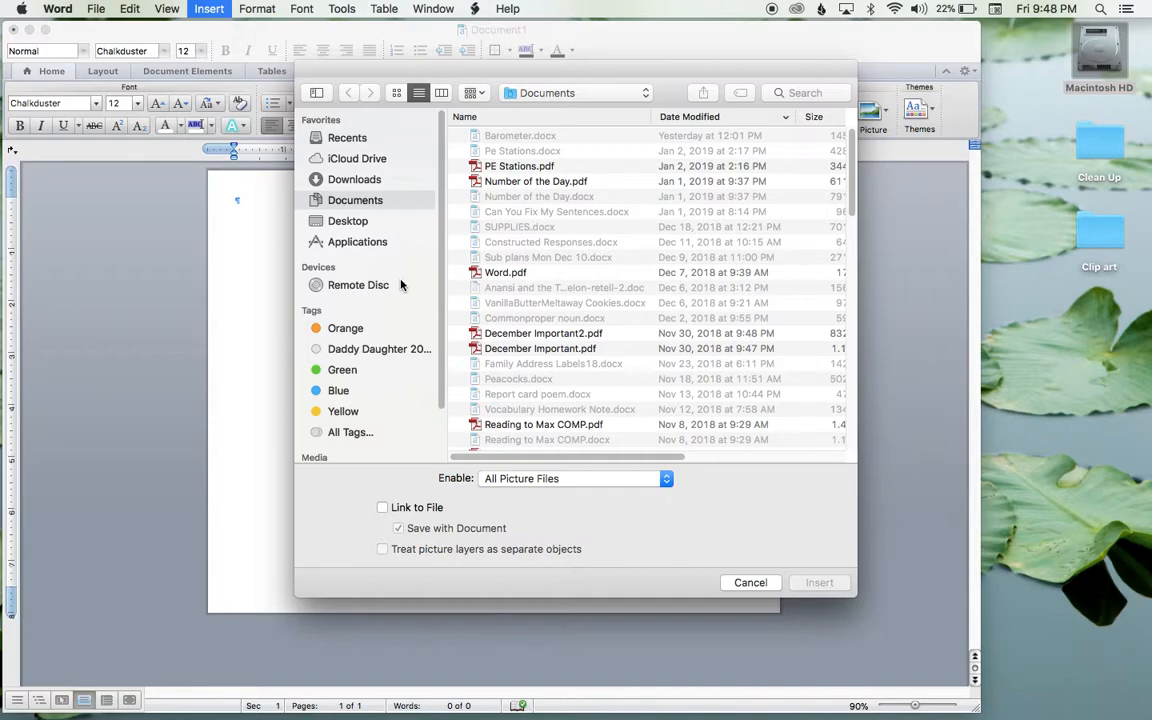
left_click(362, 222)
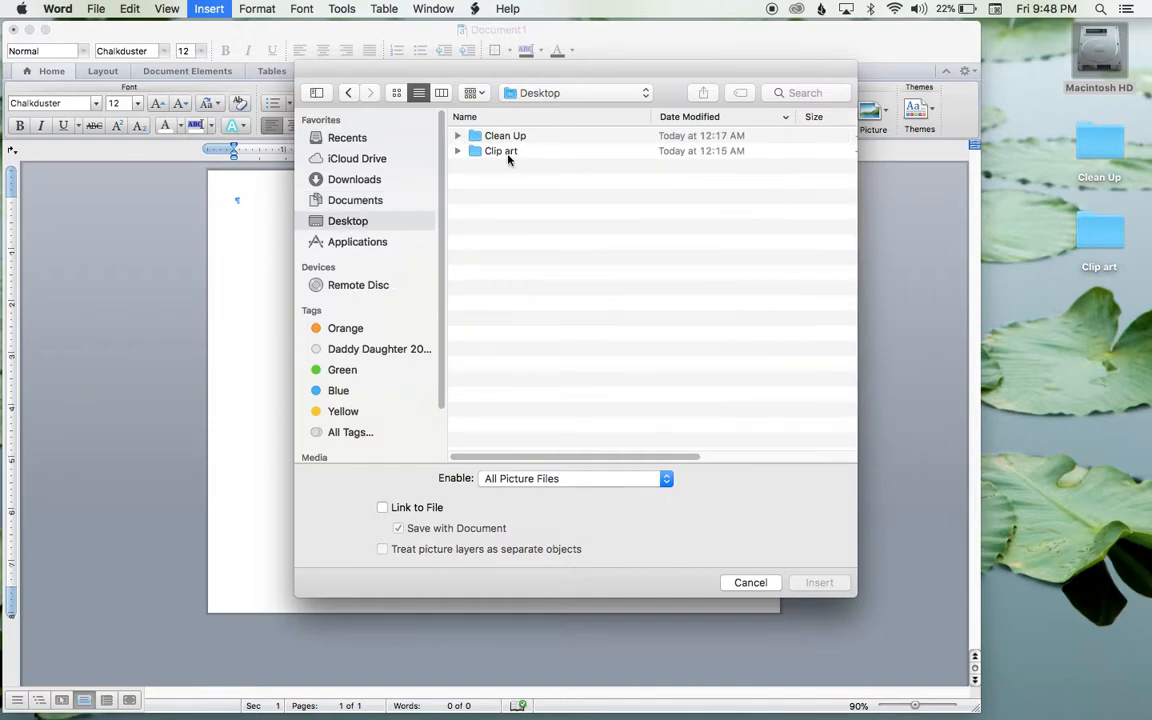
left_click(493, 152)
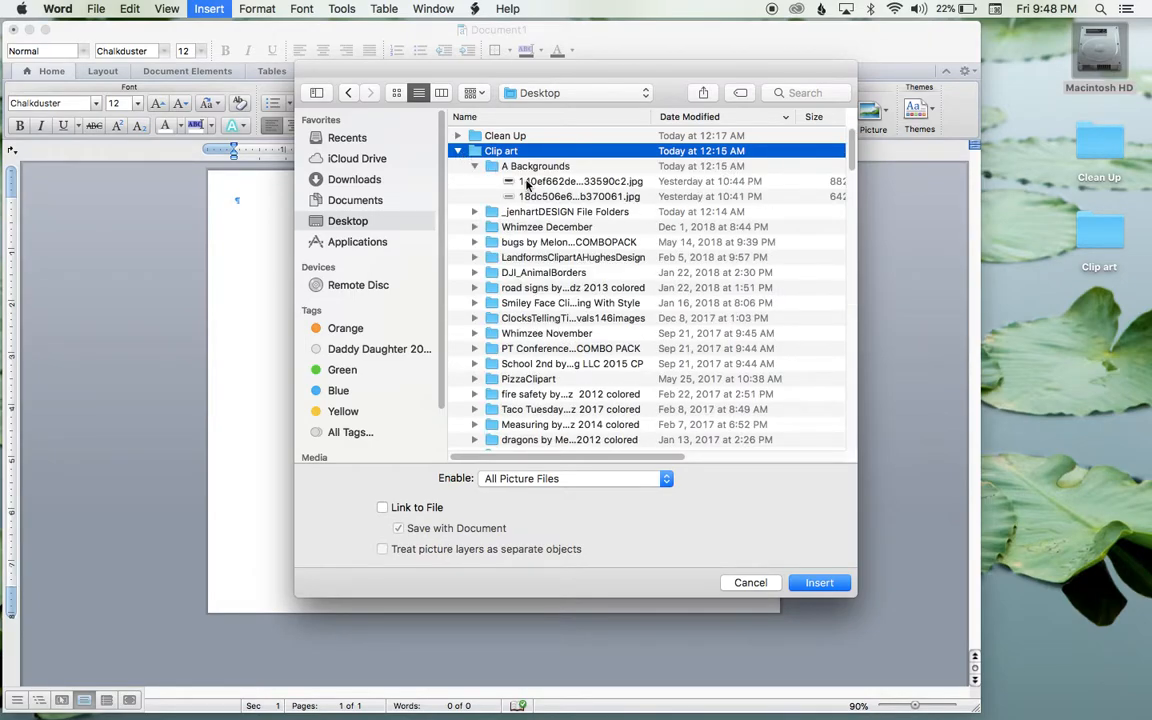
left_click(527, 182)
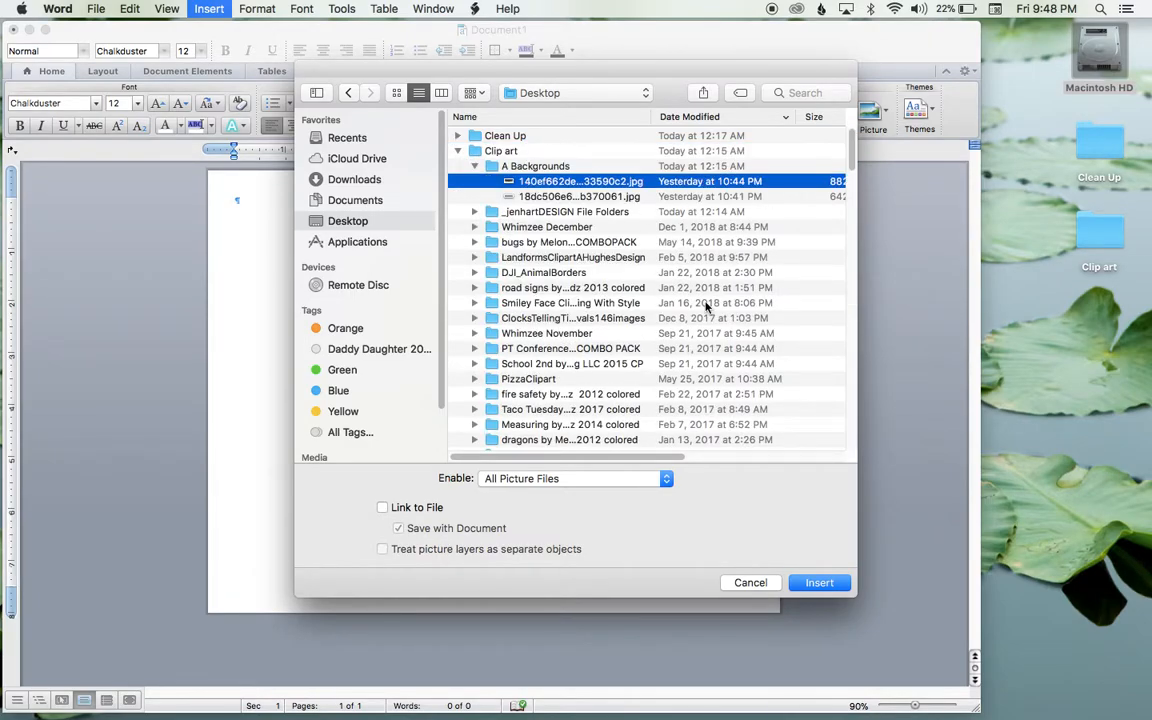
left_click(838, 583)
Stretch the chalkboard picture to about 10.18" wide and 7.87" high so it fills the page as a background.
left_click_drag(753, 318, 764, 316)
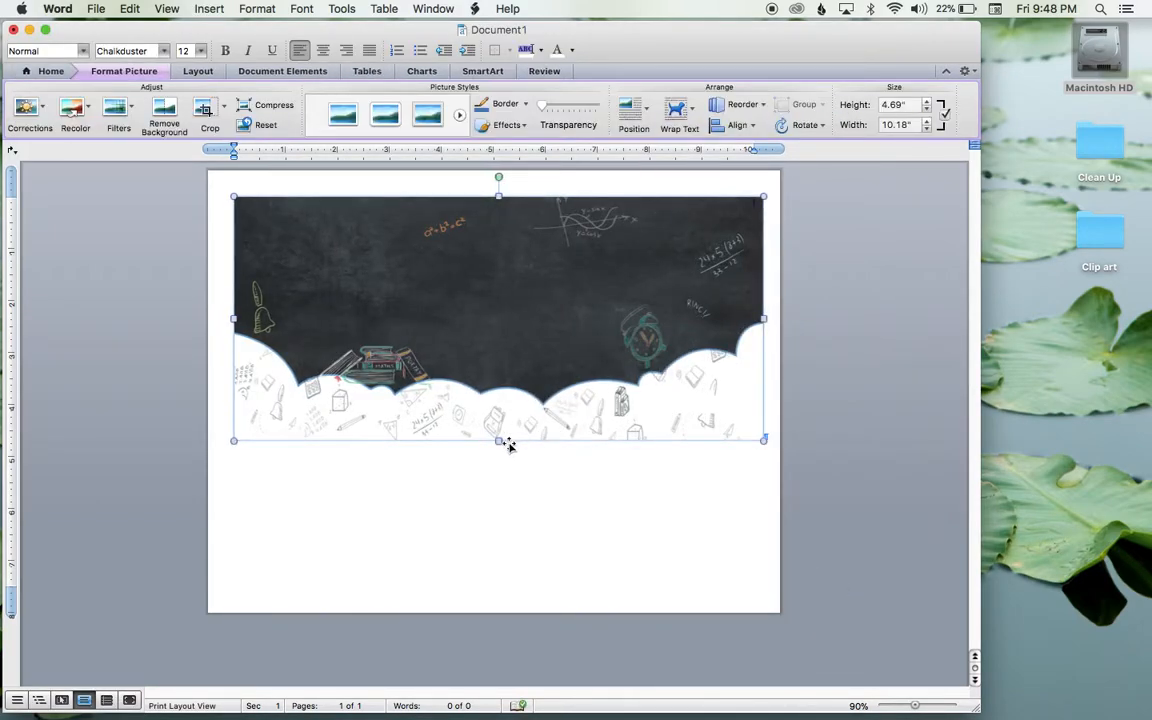
left_click_drag(498, 441, 492, 605)
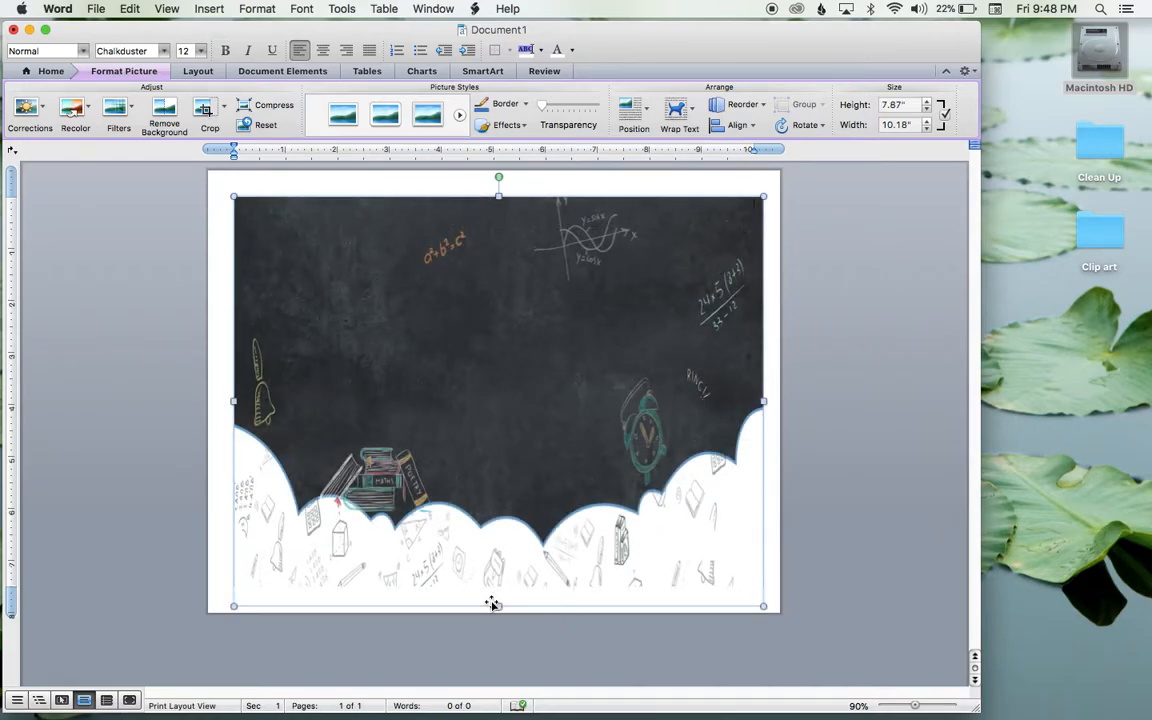
left_click(776, 323)
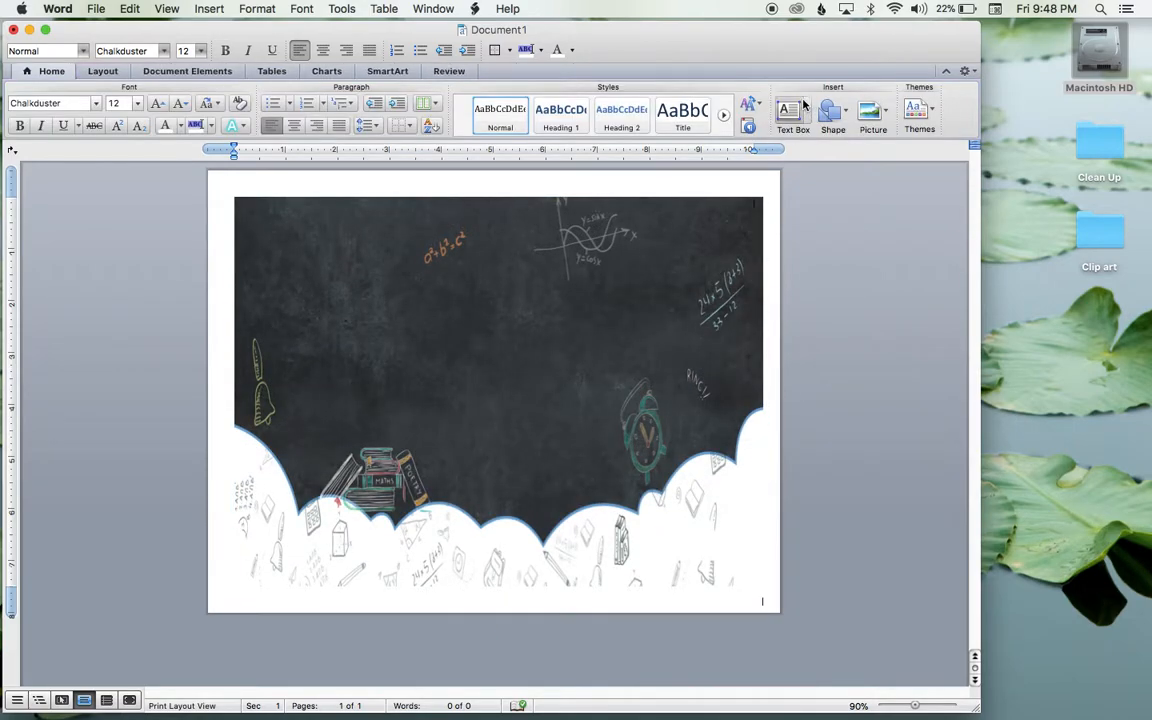
Draw a text box about 8.25" by 0.88" along the chalkboard's upper edge and set its text to centered 28-point Chalkduster.
left_click(786, 117)
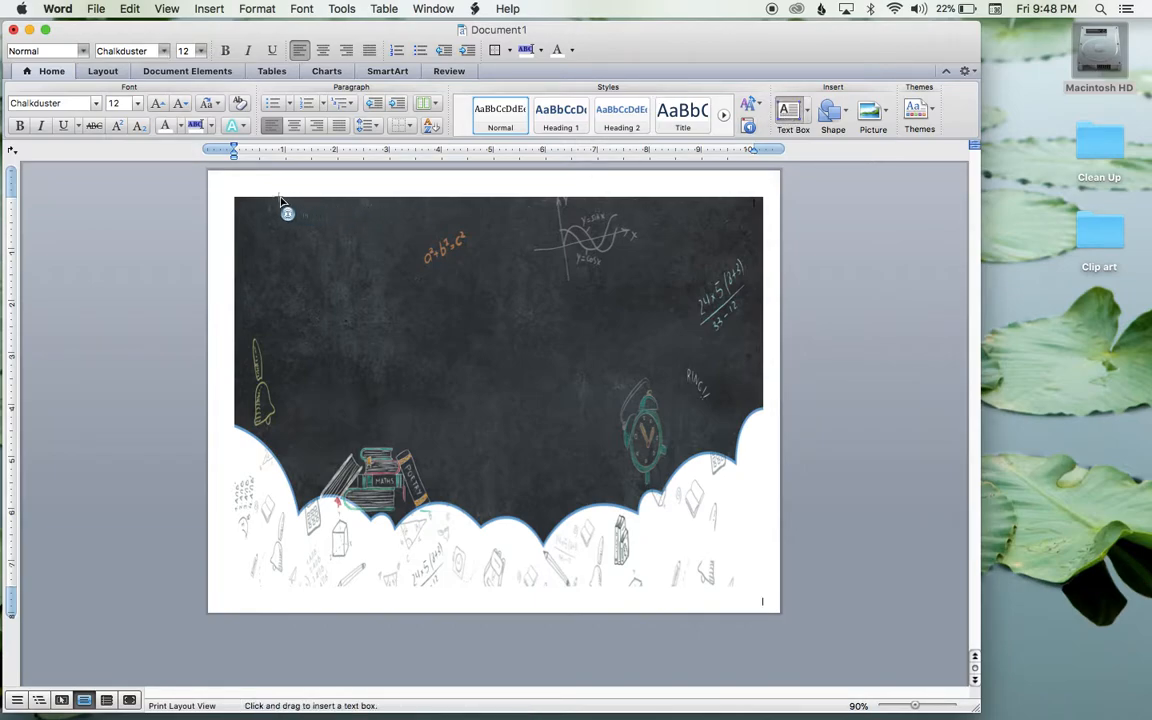
left_click_drag(279, 201, 706, 243)
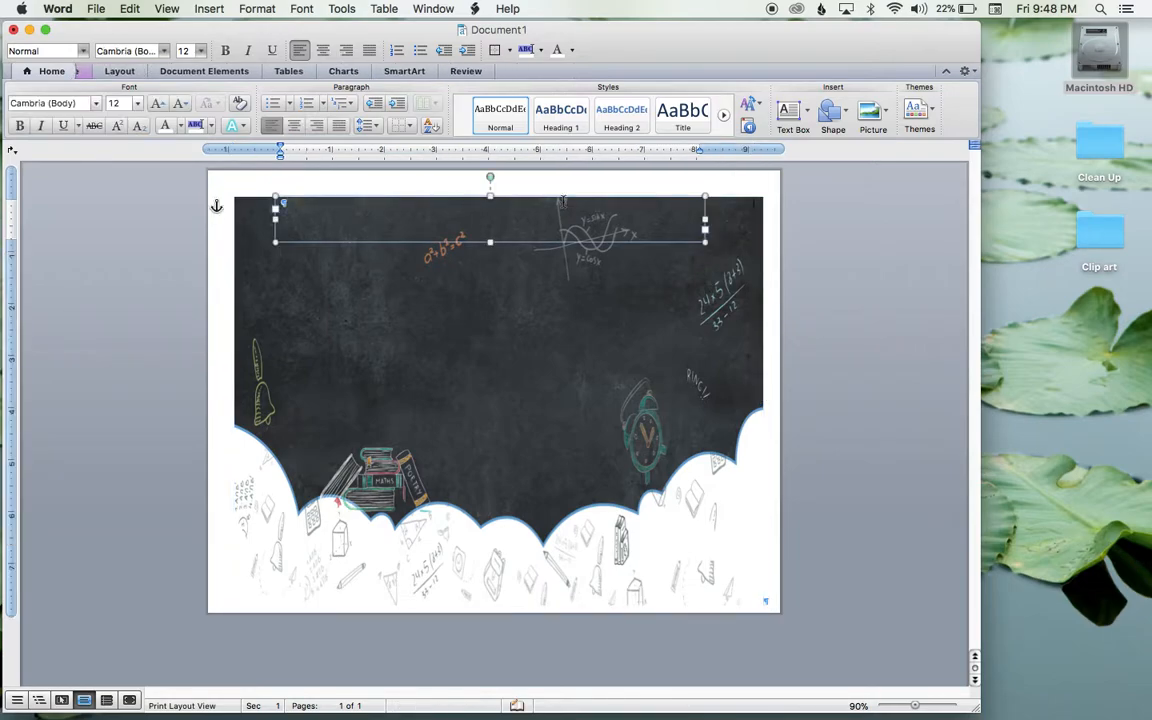
left_click(322, 50)
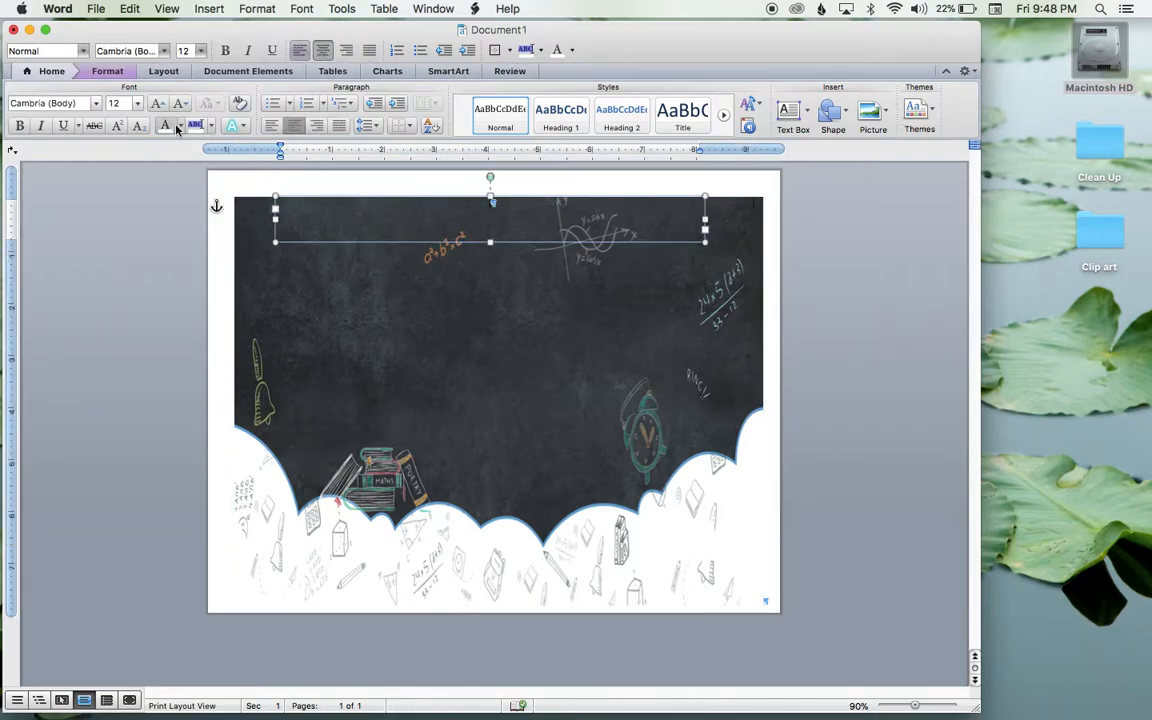
left_click(166, 51)
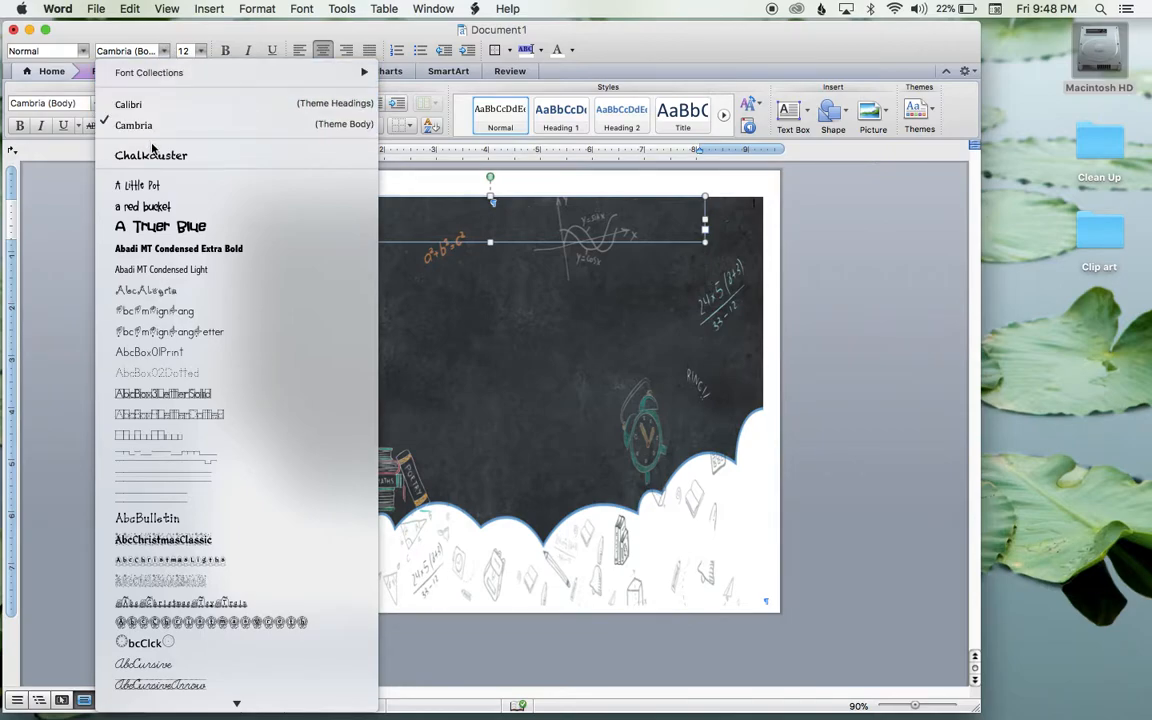
left_click(155, 155)
left_click(200, 51)
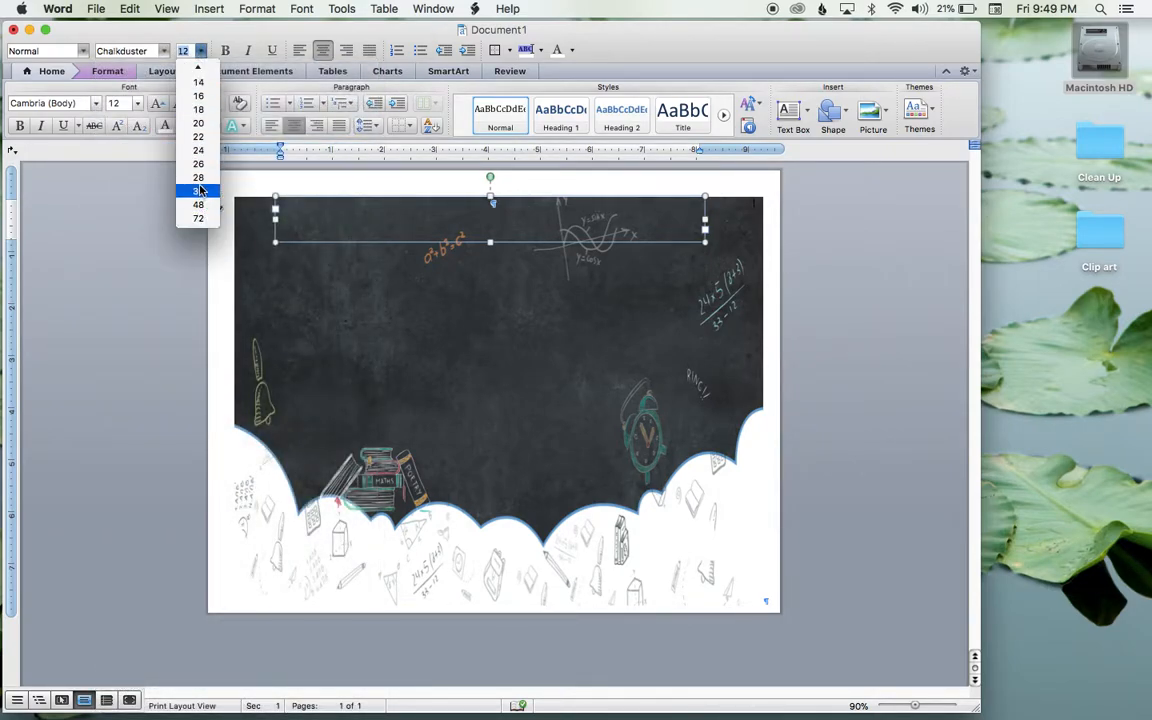
left_click(200, 178)
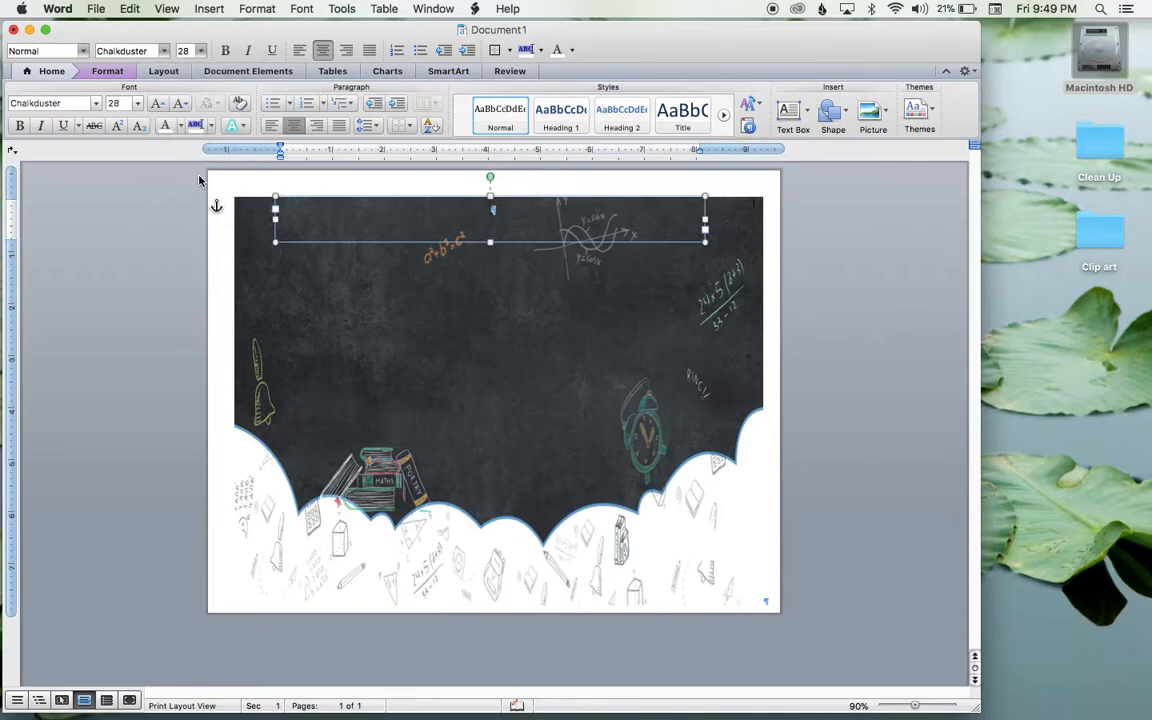
Enter the title "Sorting for long and short a" in the text box and color the text white.
type("Sor")
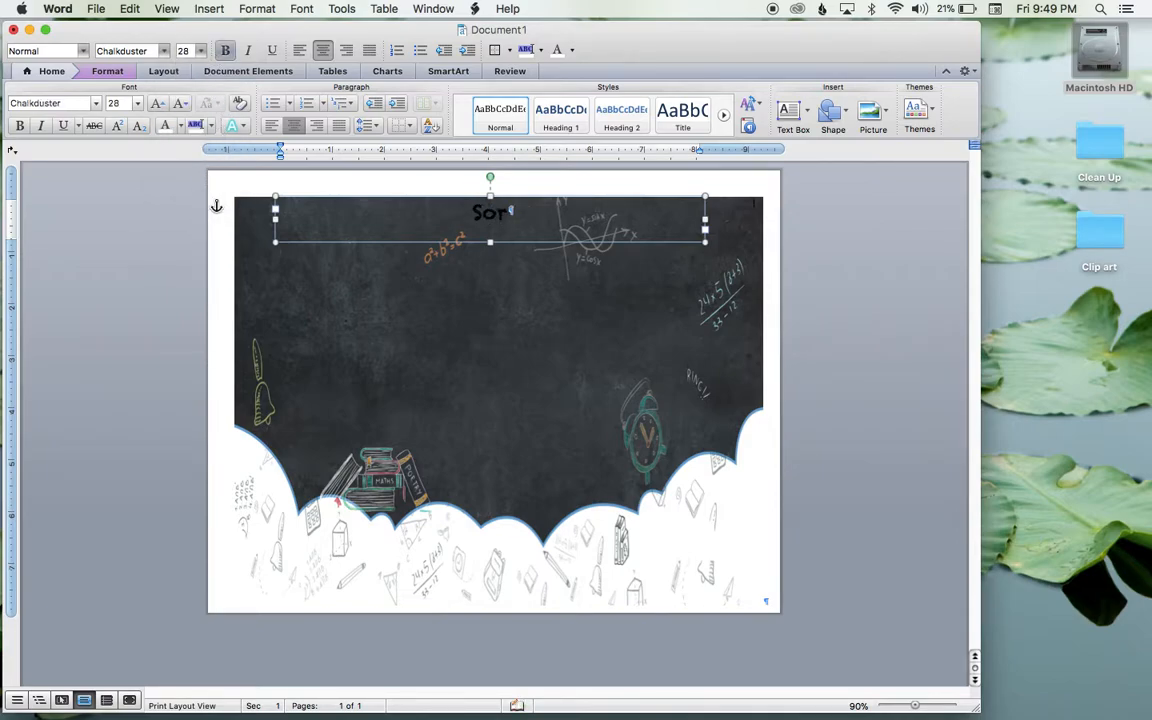
type("ting for L")
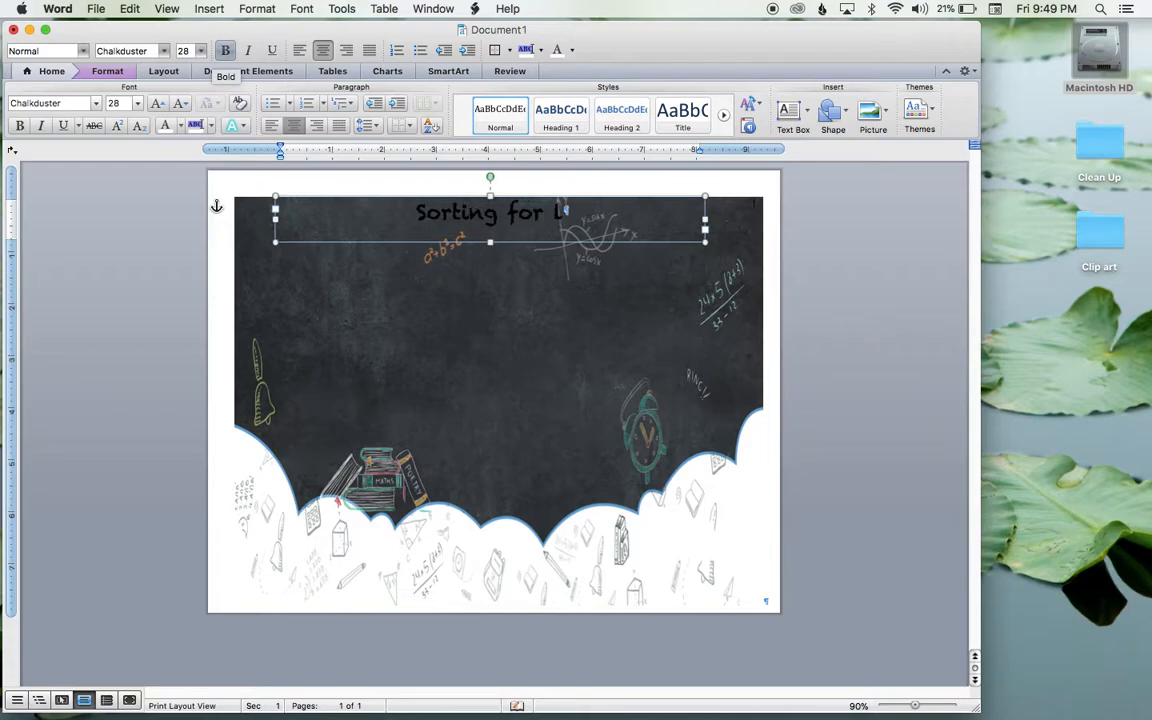
type("ong and short a")
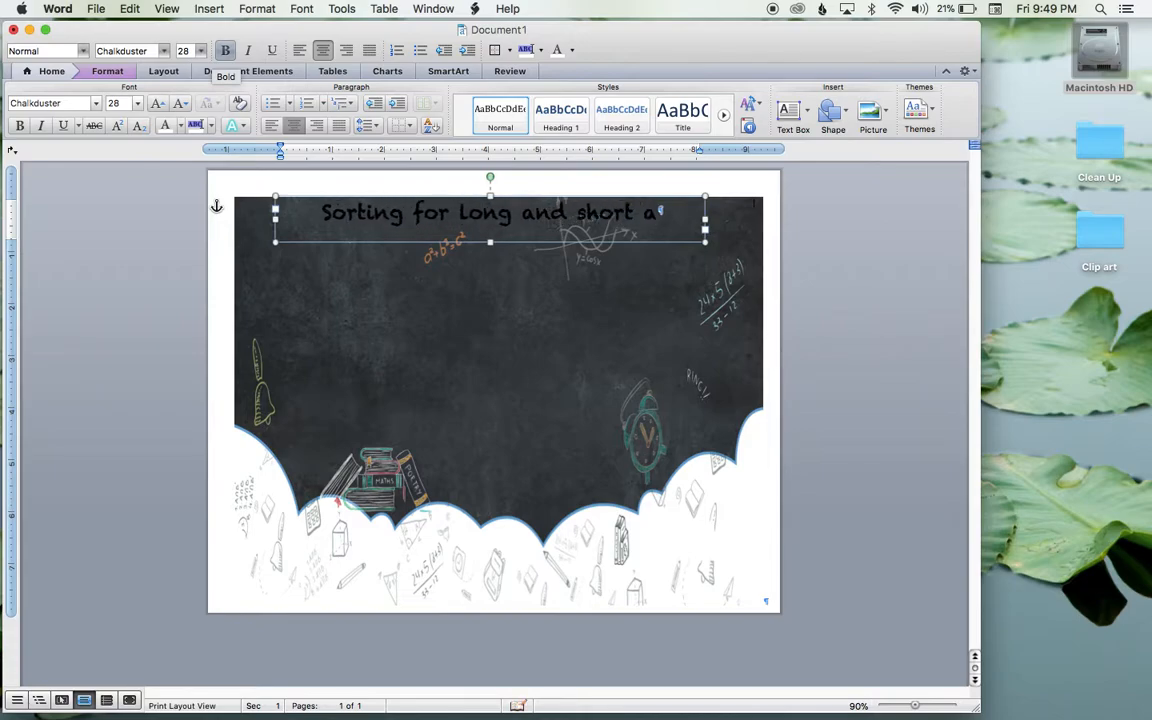
left_click_drag(323, 212, 657, 215)
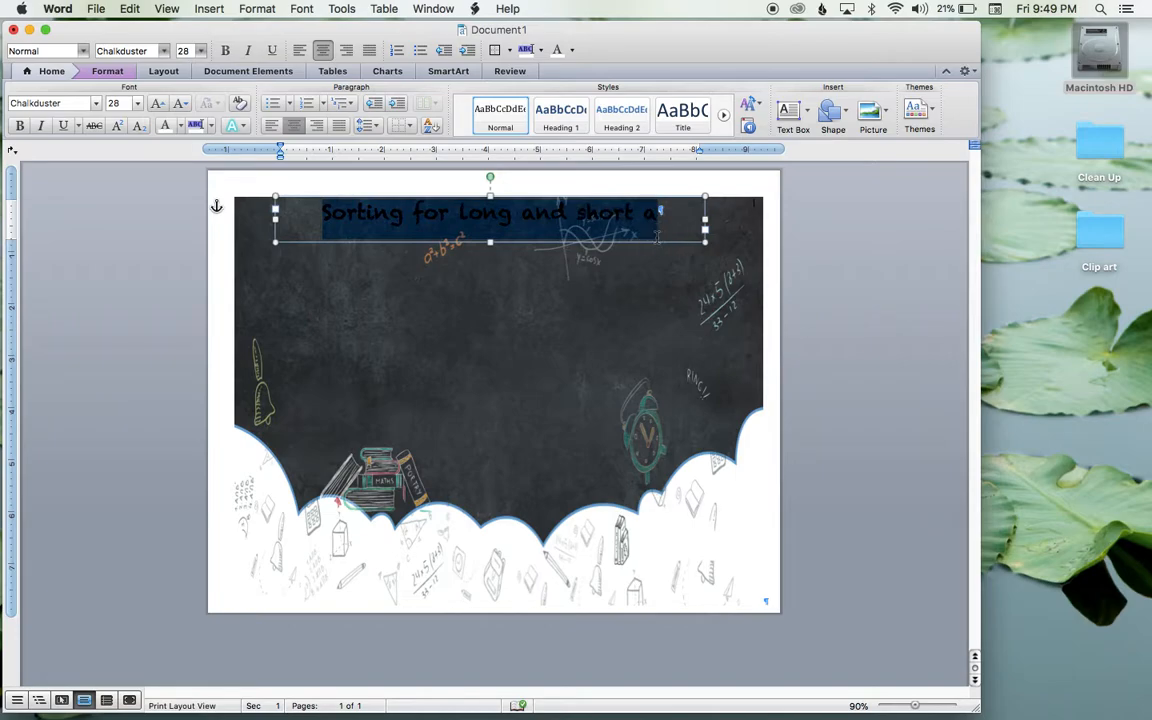
left_click(165, 126)
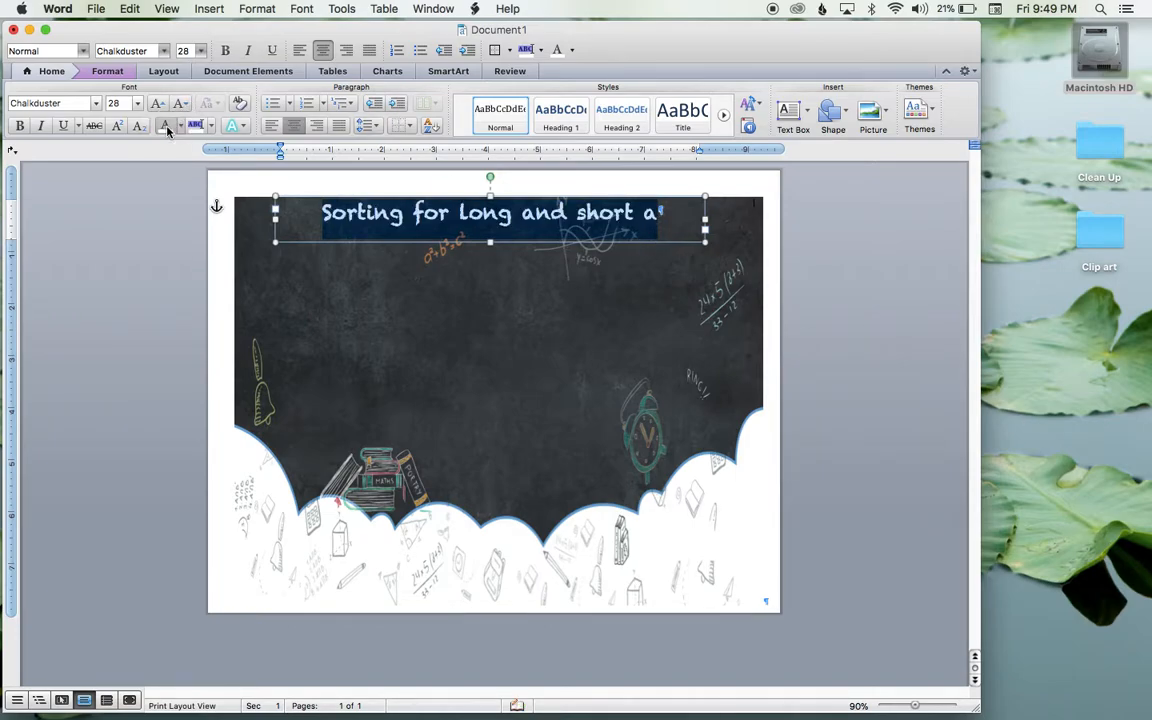
Give the title box a partly transparent white fill and reduce its height to about 0.75".
left_click(110, 76)
left_click(258, 106)
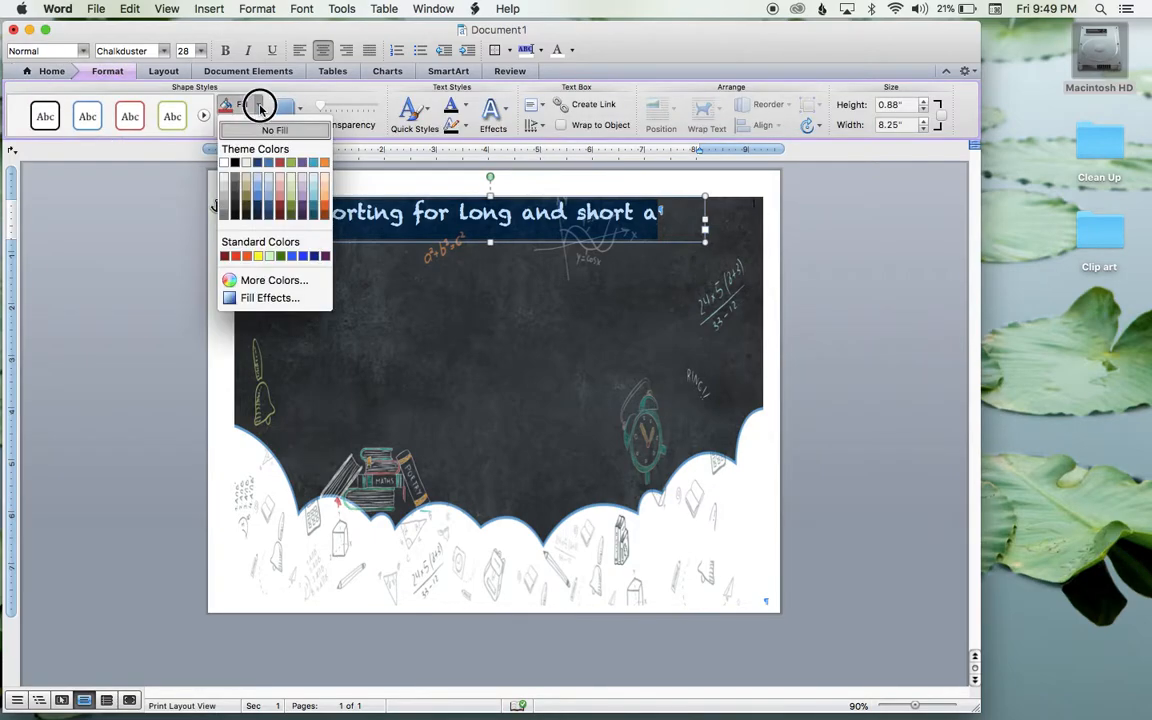
left_click(226, 163)
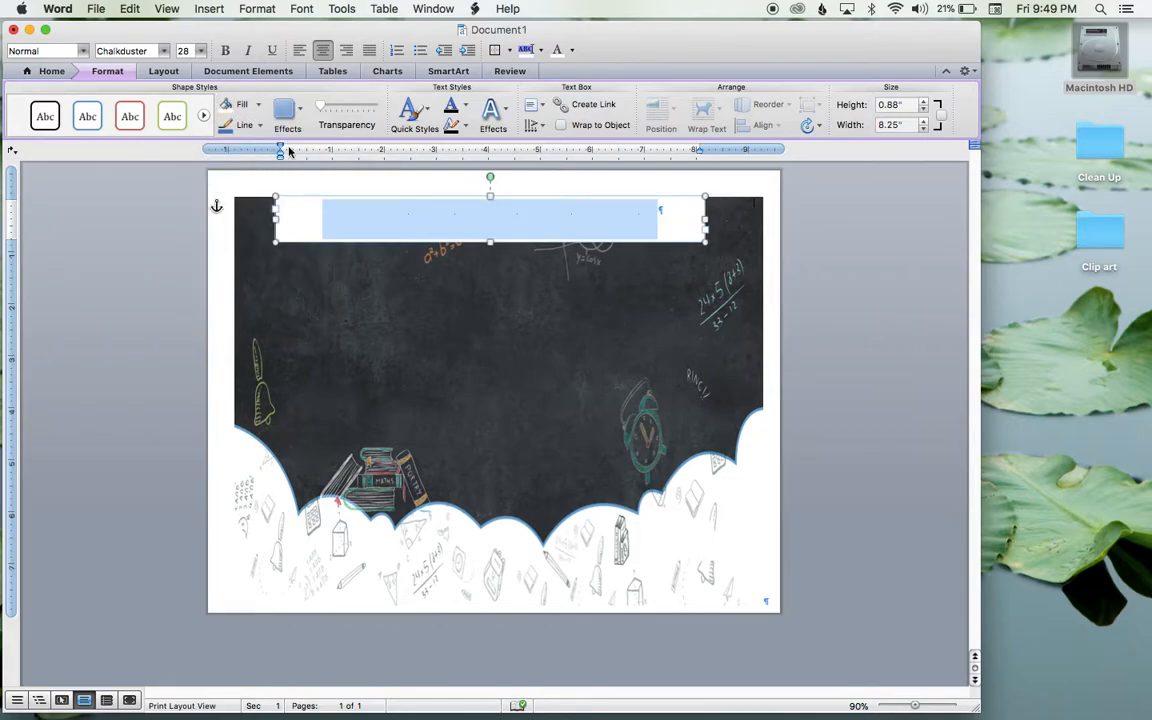
left_click_drag(319, 107, 354, 107)
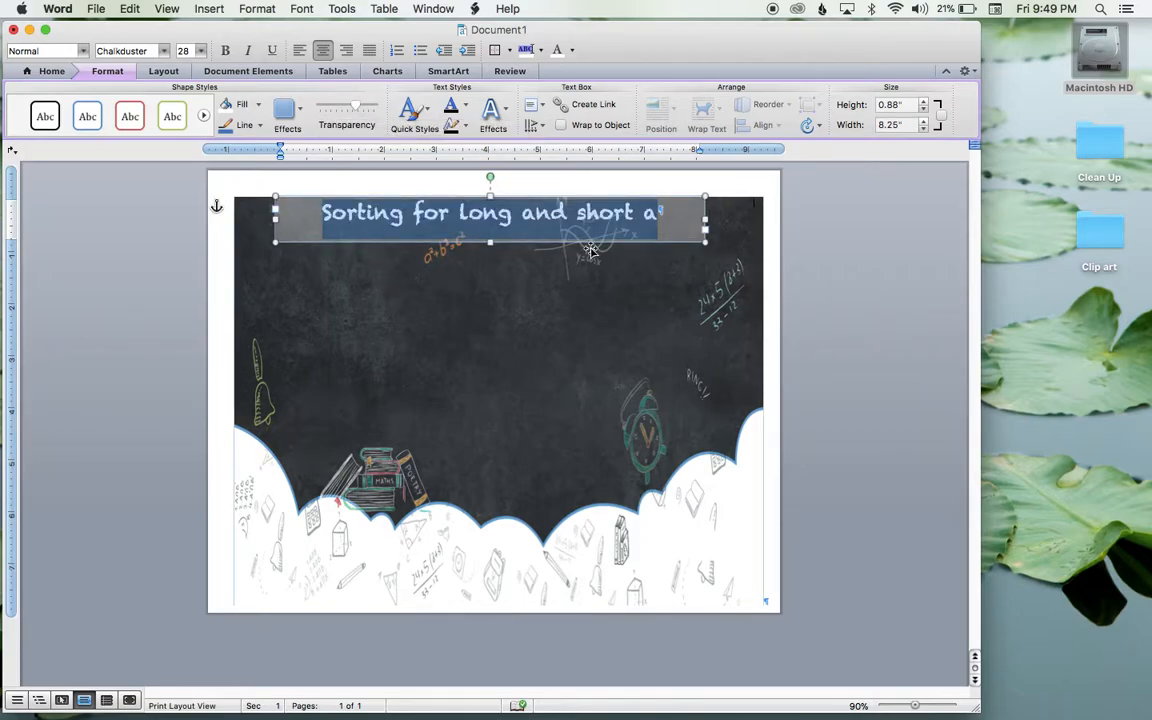
left_click_drag(490, 242, 490, 235)
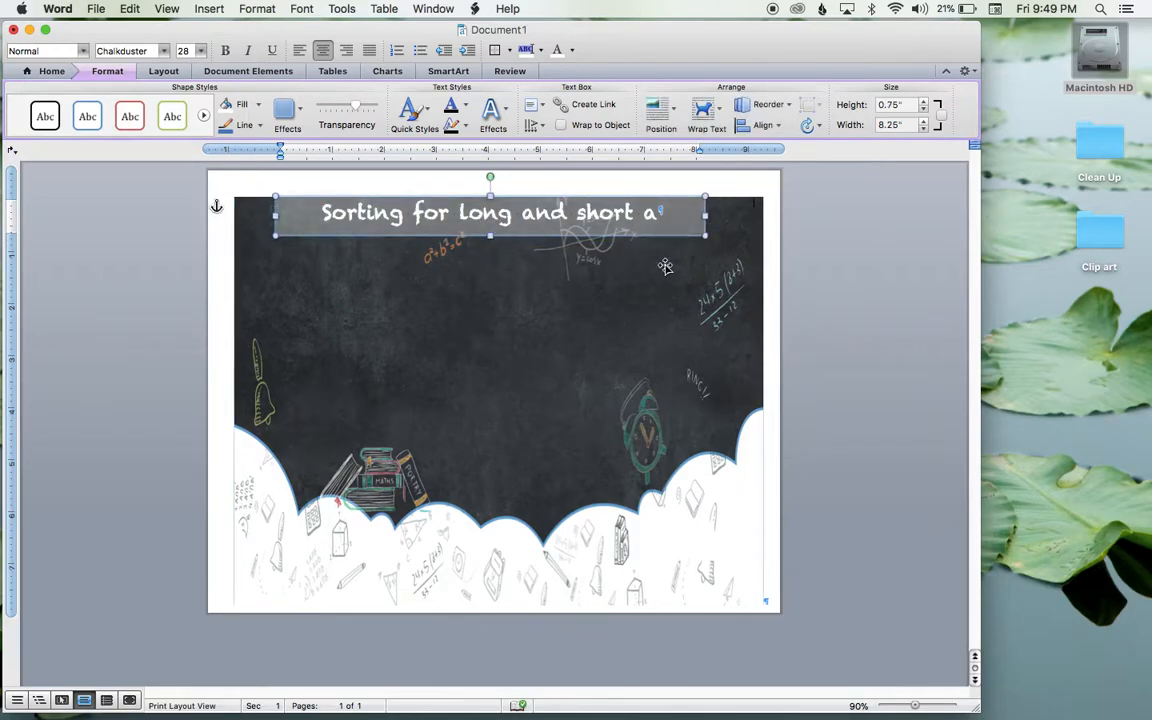
left_click(772, 222)
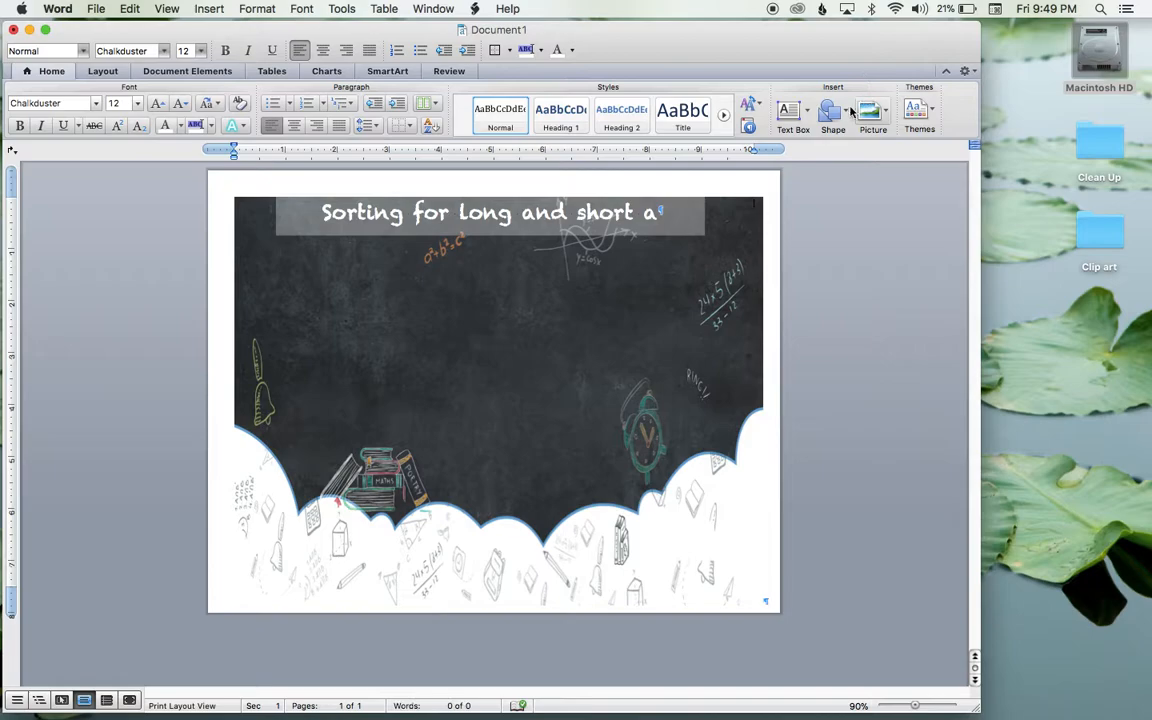
Draw a straight horizontal line about 10.25" long across the chalkboard just below the title box.
left_click(842, 112)
mouse_move(930, 138)
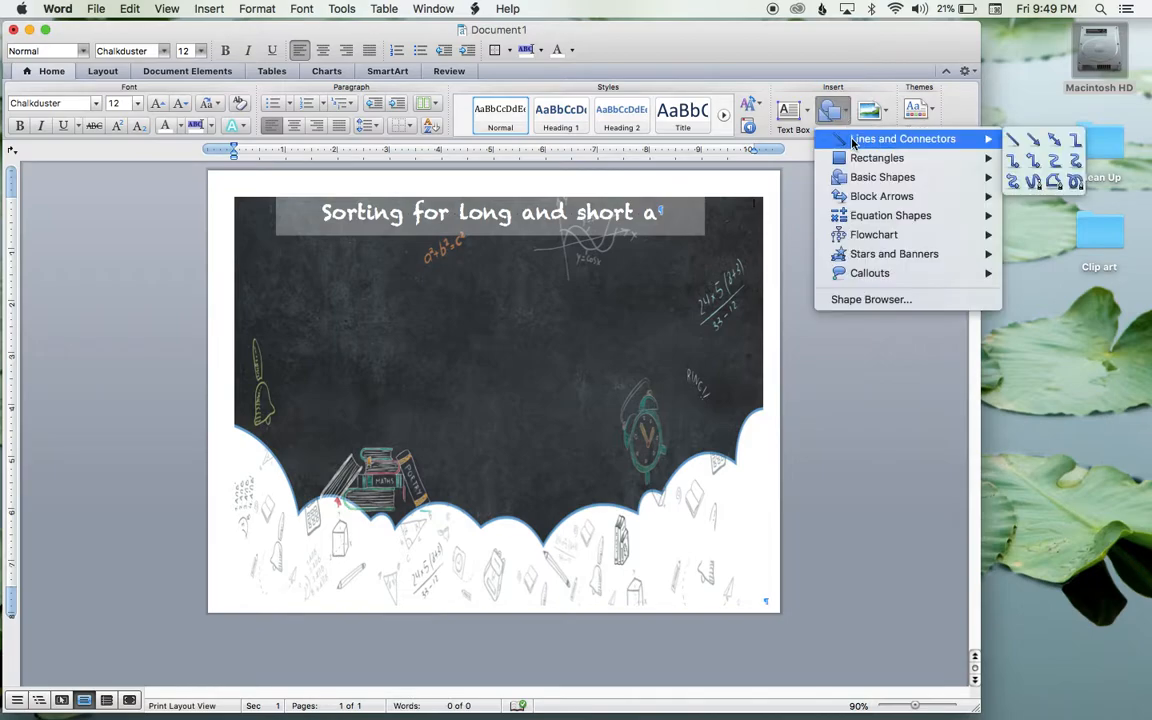
left_click(1012, 142)
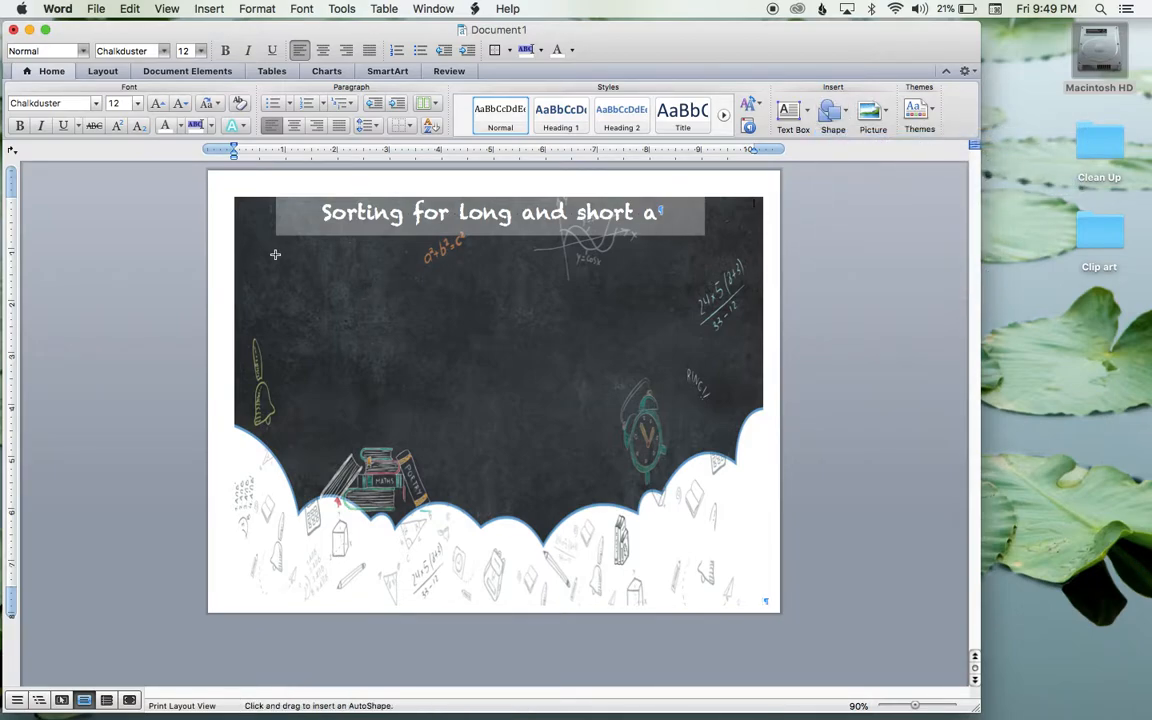
mouse_move(235, 250)
left_mouse_down()
mouse_move(437, 283)
mouse_move(661, 249)
mouse_move(763, 250)
left_mouse_up()
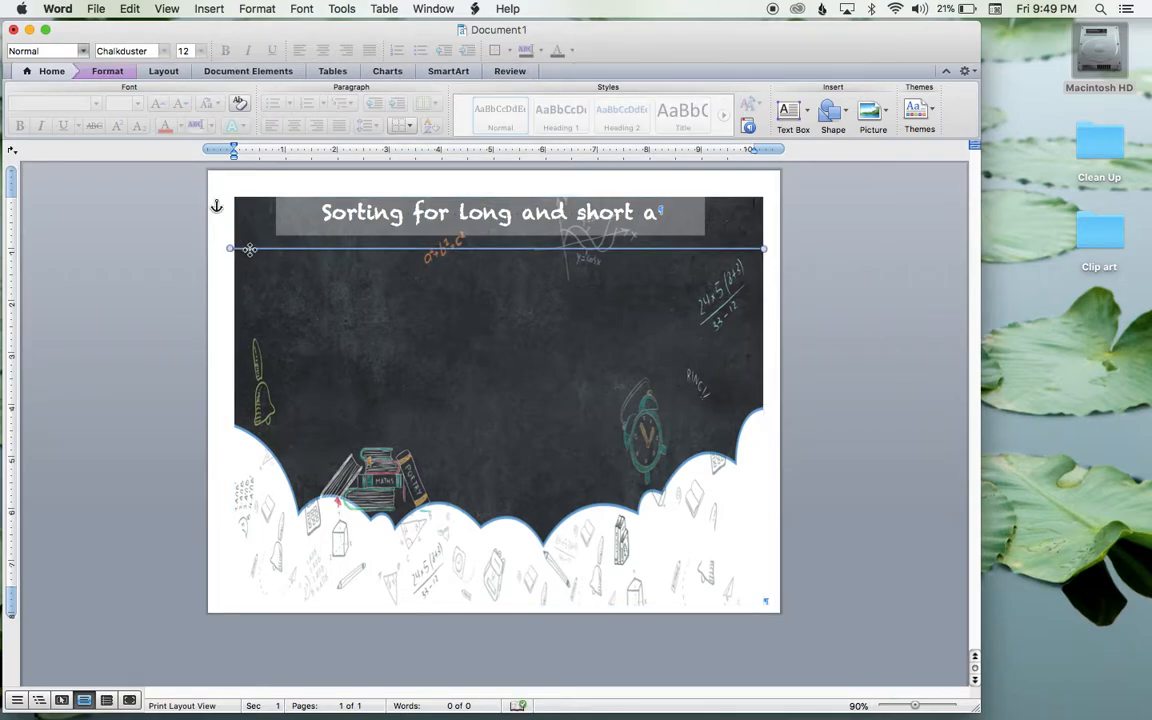
Color the horizontal line black and move it slightly lower on the chalkboard.
left_click(258, 120)
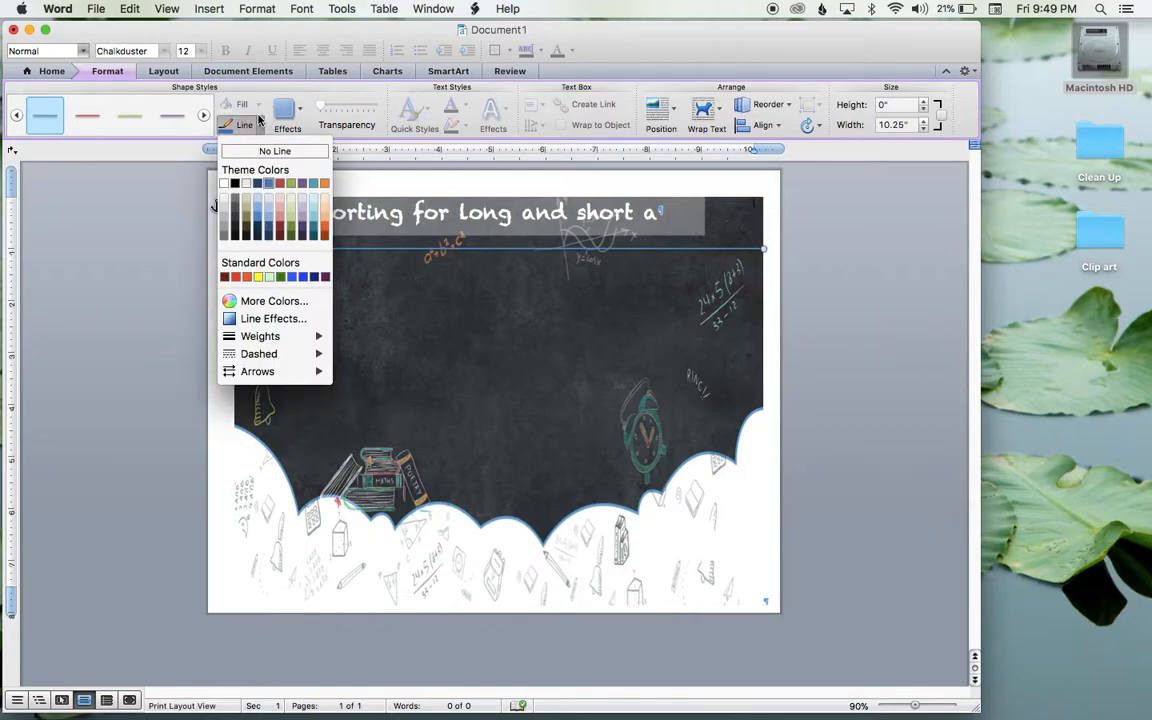
left_click(235, 184)
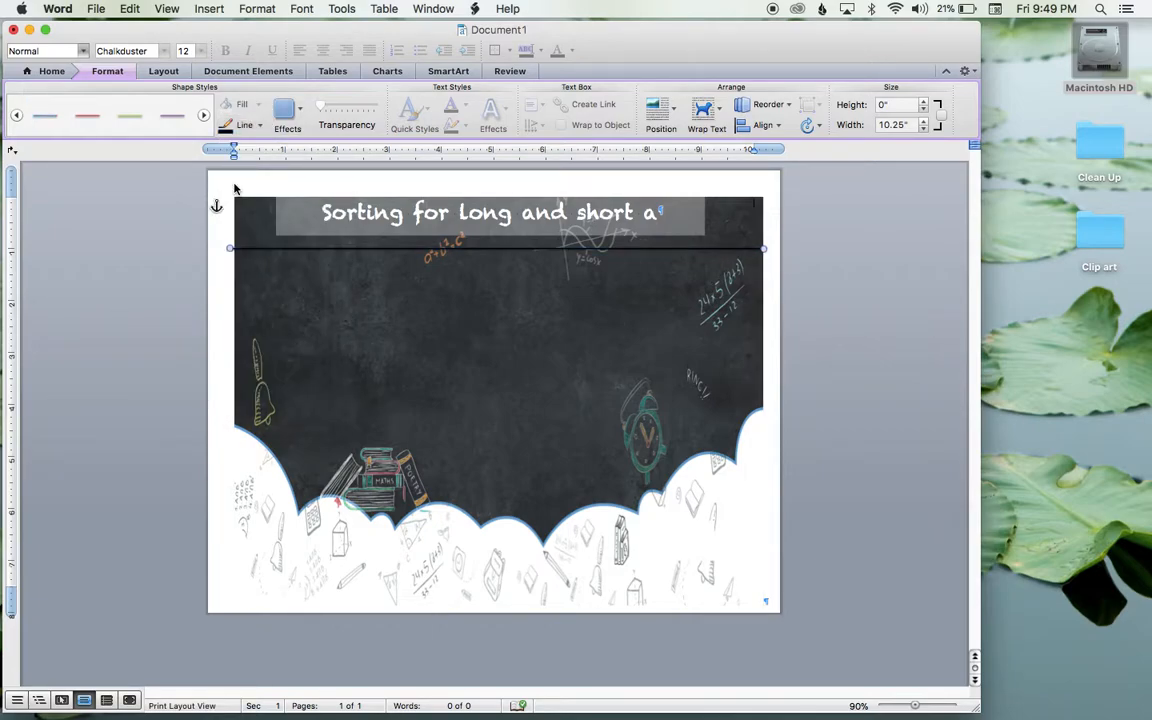
left_click_drag(417, 249, 420, 259)
left_click(411, 300)
left_click(769, 224)
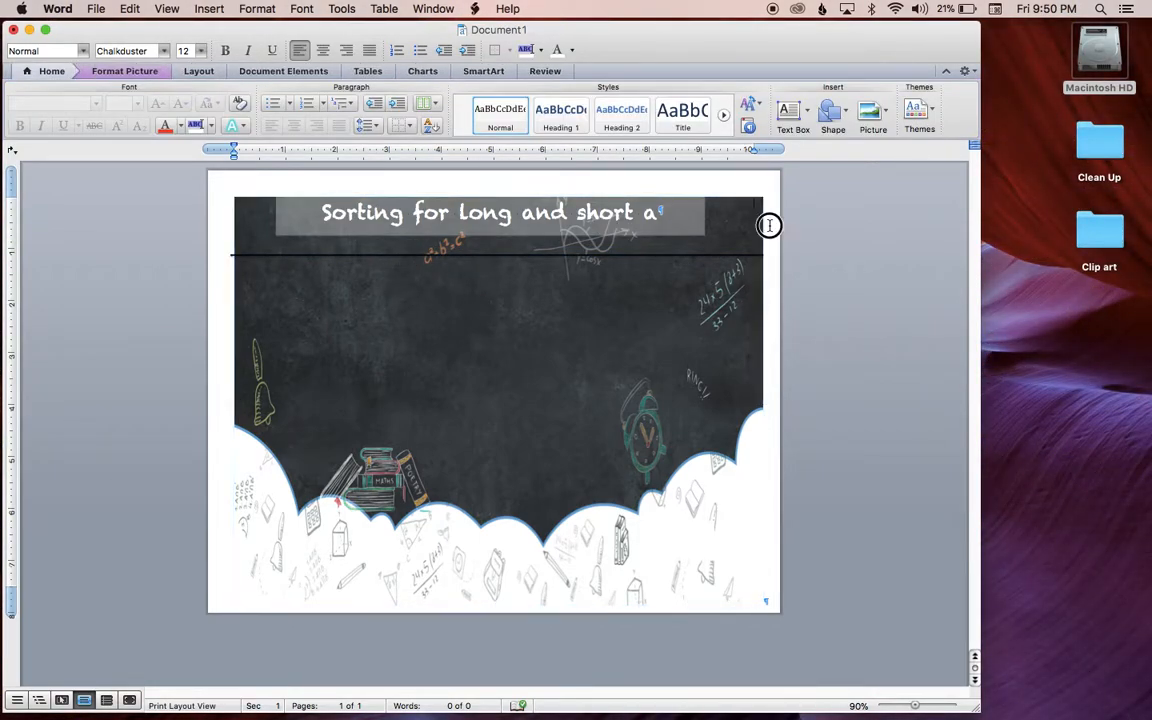
Draw a straight vertical line about 6.5" long down from the left part of the horizontal line and color it black.
left_click(845, 113)
mouse_move(882, 145)
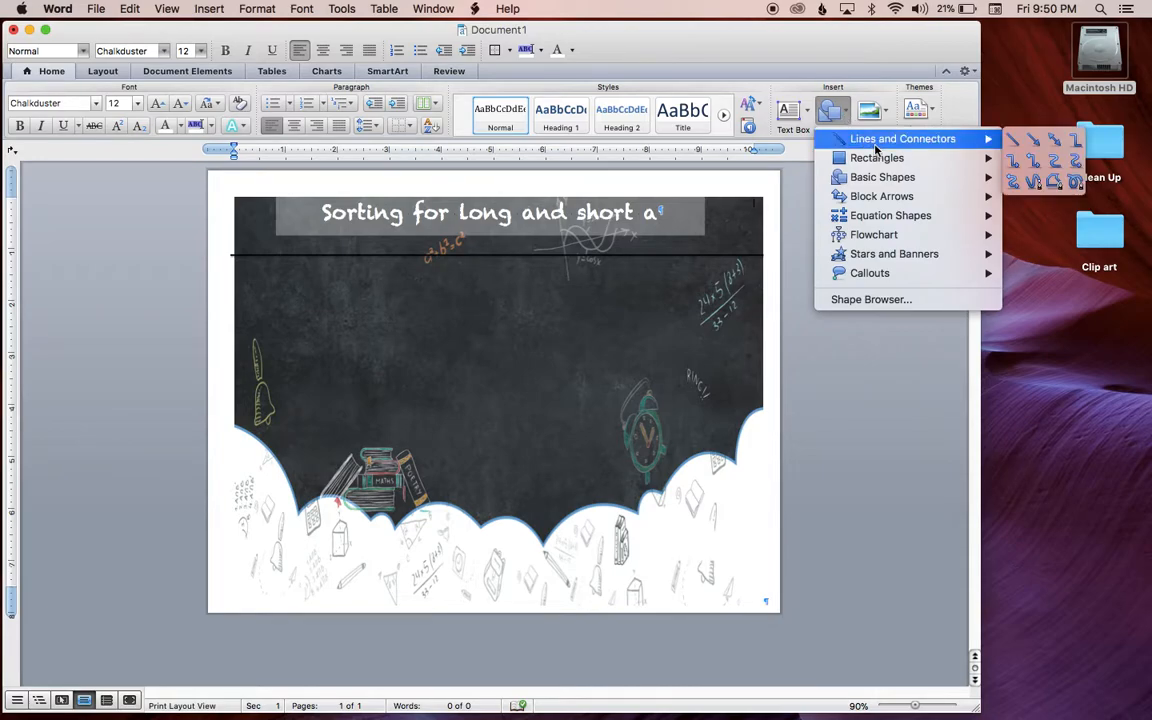
left_click(1015, 141)
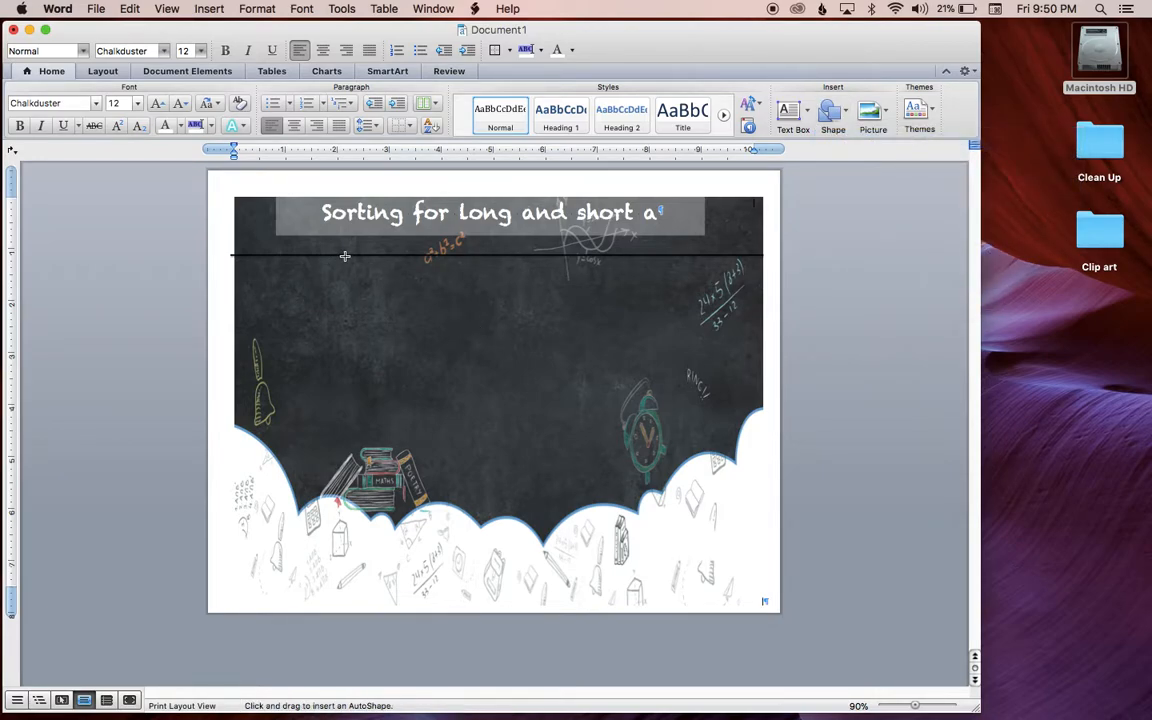
left_click_drag(353, 256, 355, 594)
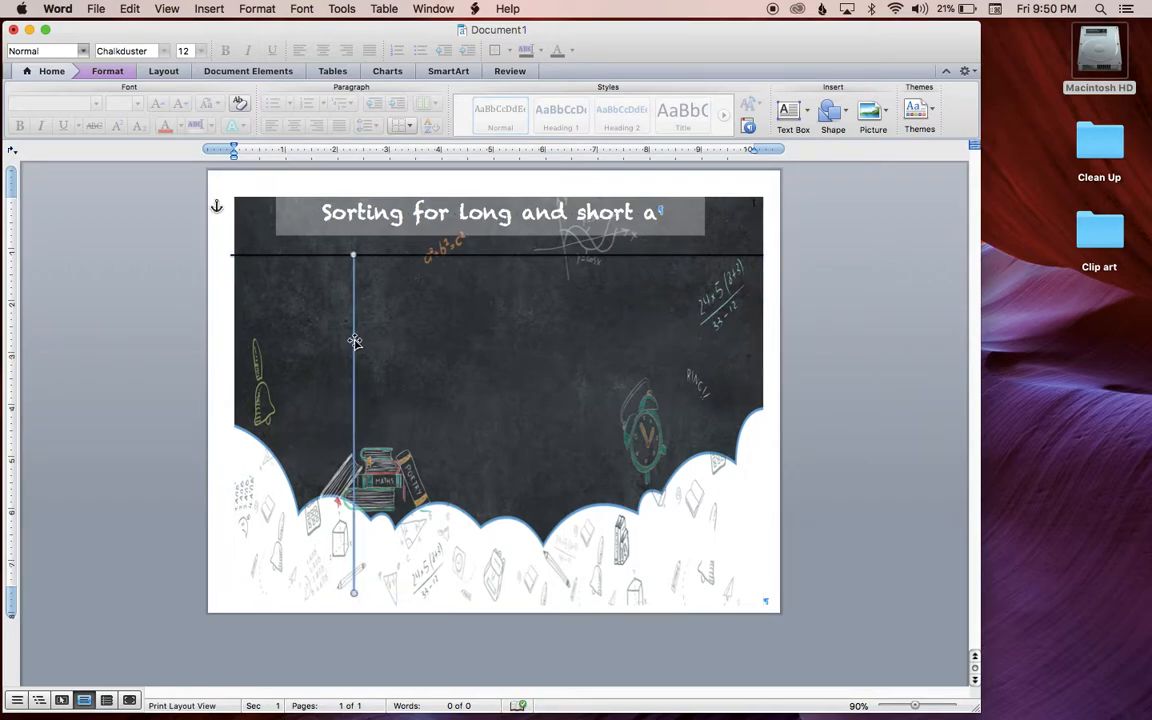
left_click(229, 126)
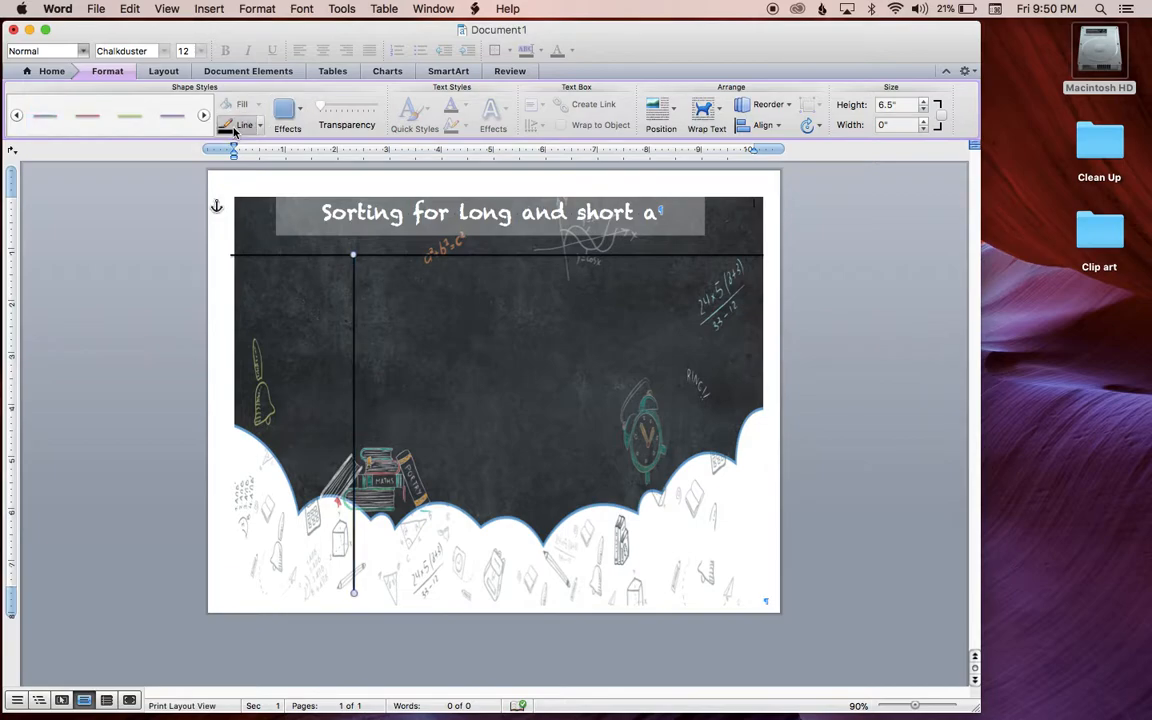
Duplicate the vertical line and position the two lines so they divide the page below the horizontal line into three columns.
left_click_drag(355, 290, 380, 296)
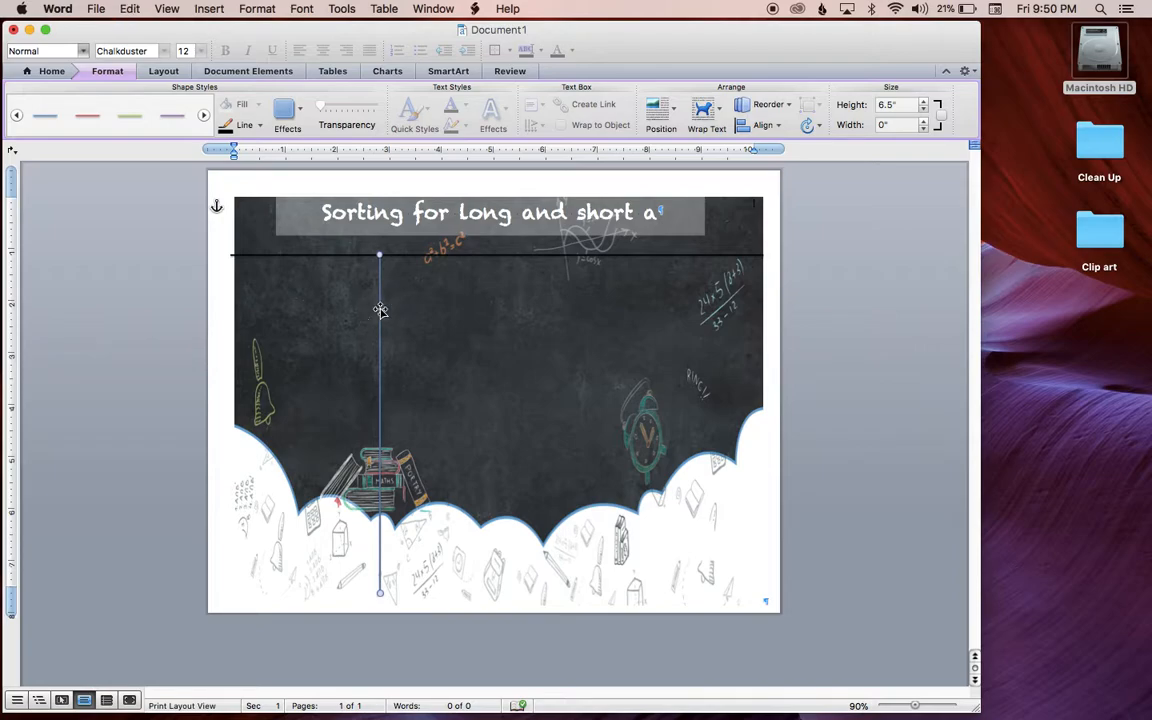
left_click_drag(380, 309, 584, 303)
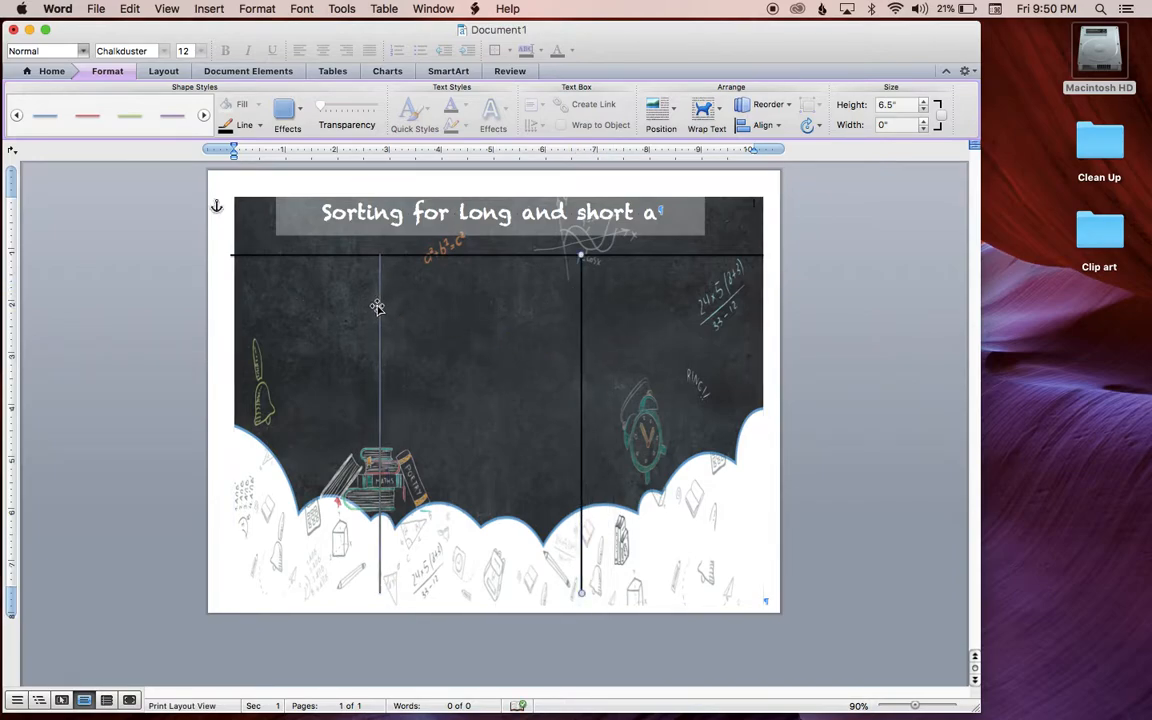
left_click_drag(379, 308, 391, 309)
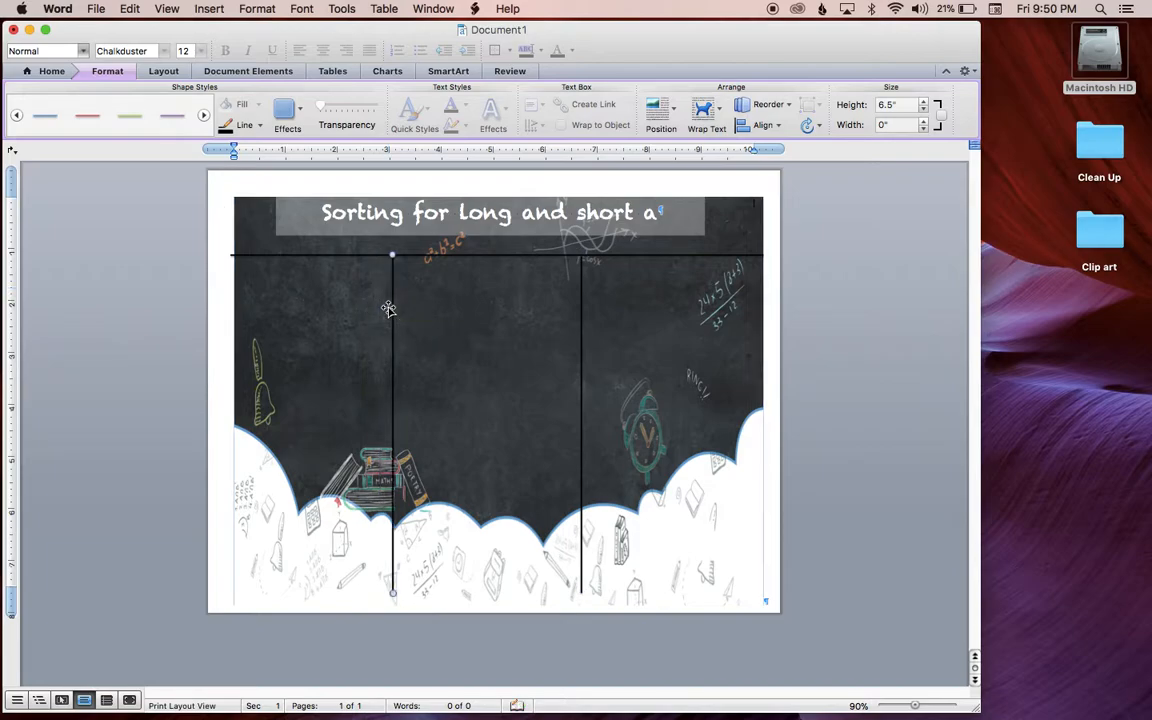
left_click(771, 190)
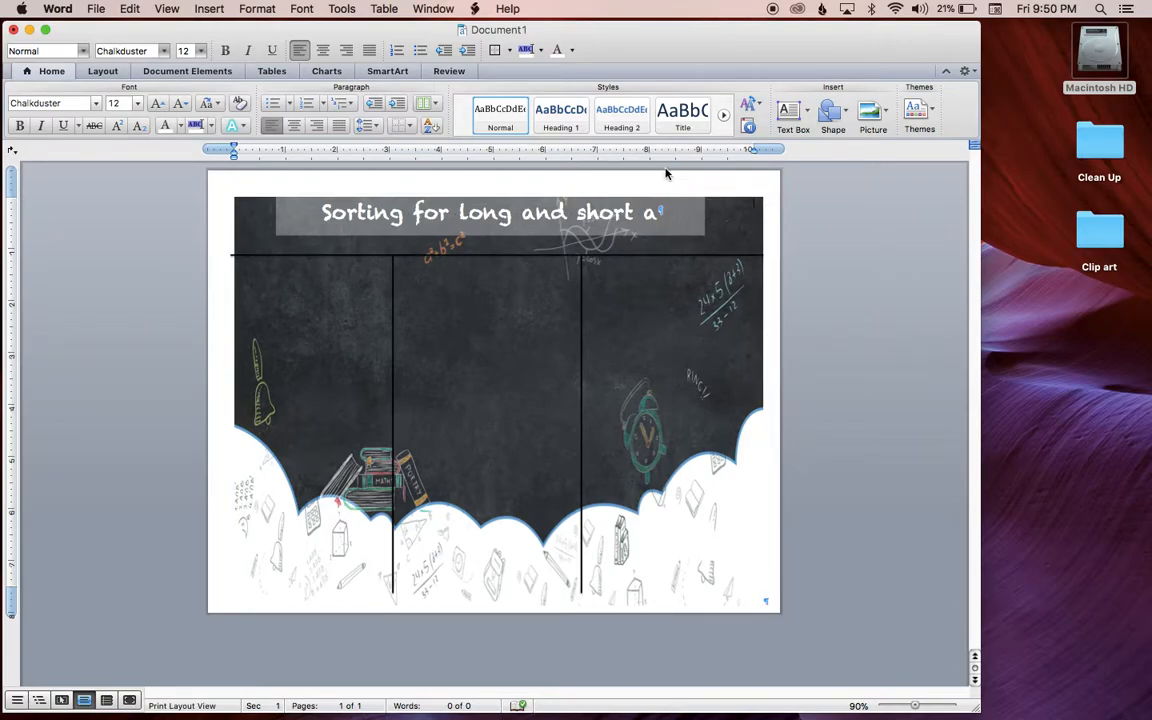
Add a text box about 2.25" by 0.5" above the left column and enter "Short a" in Chalkduster, size 20.
left_click(790, 117)
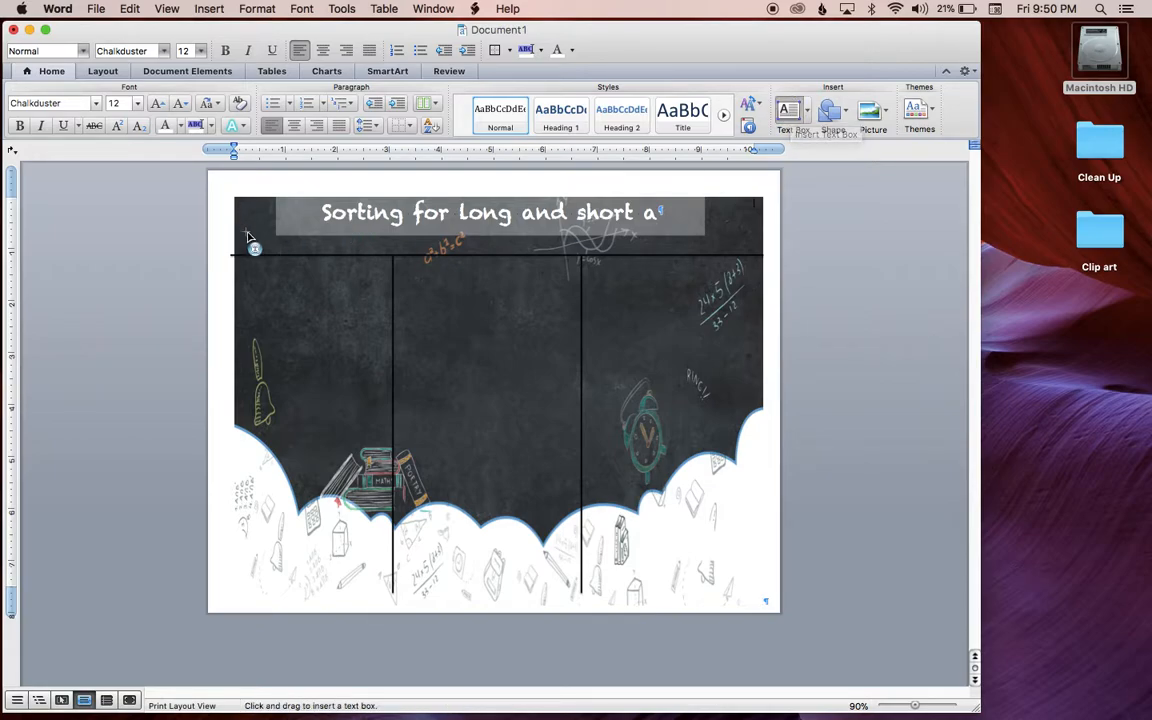
left_click_drag(256, 230, 374, 255)
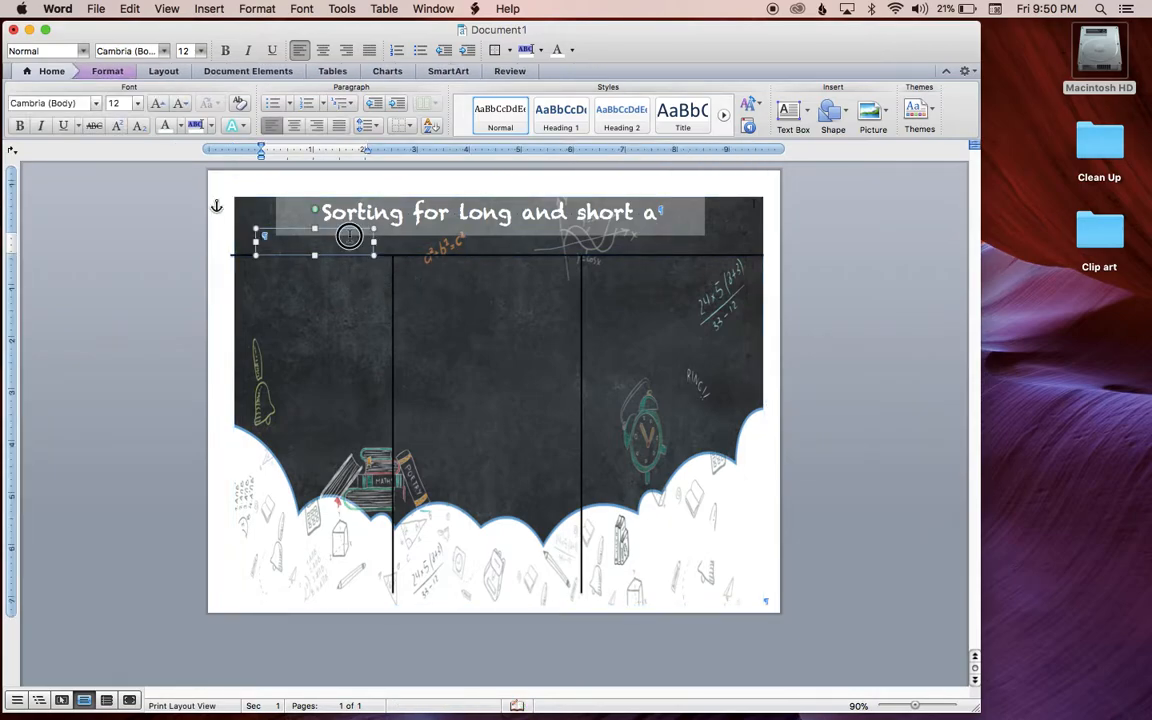
left_click(164, 51)
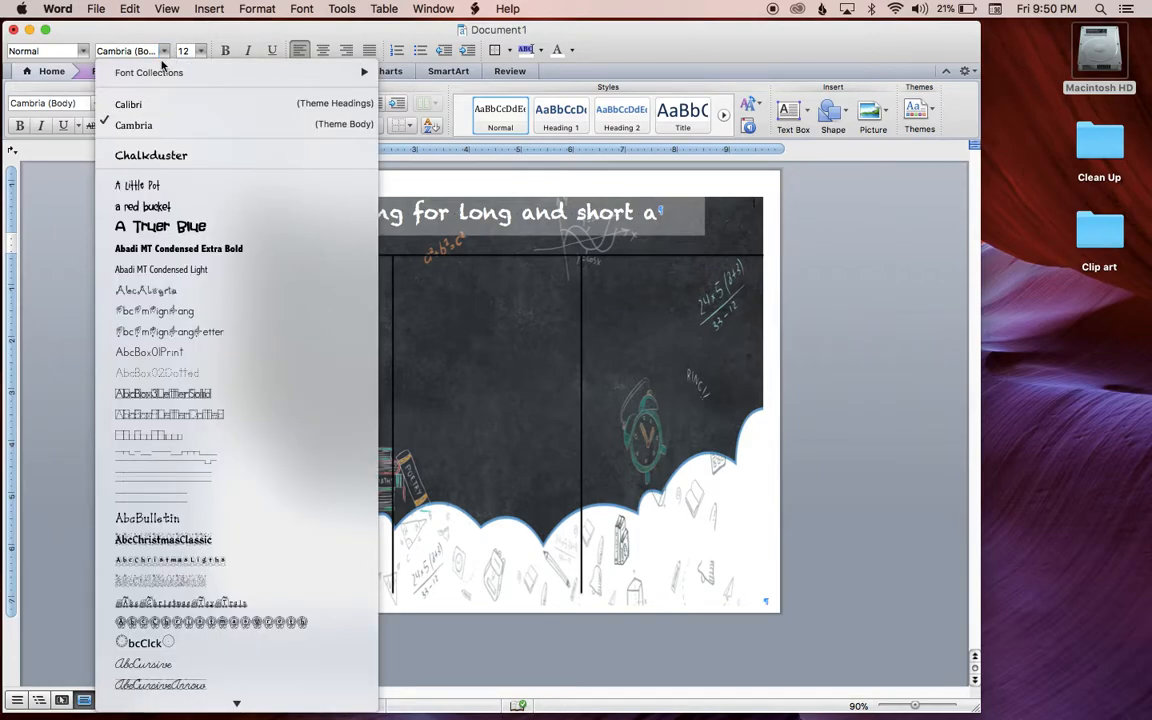
left_click(130, 153)
left_click(201, 51)
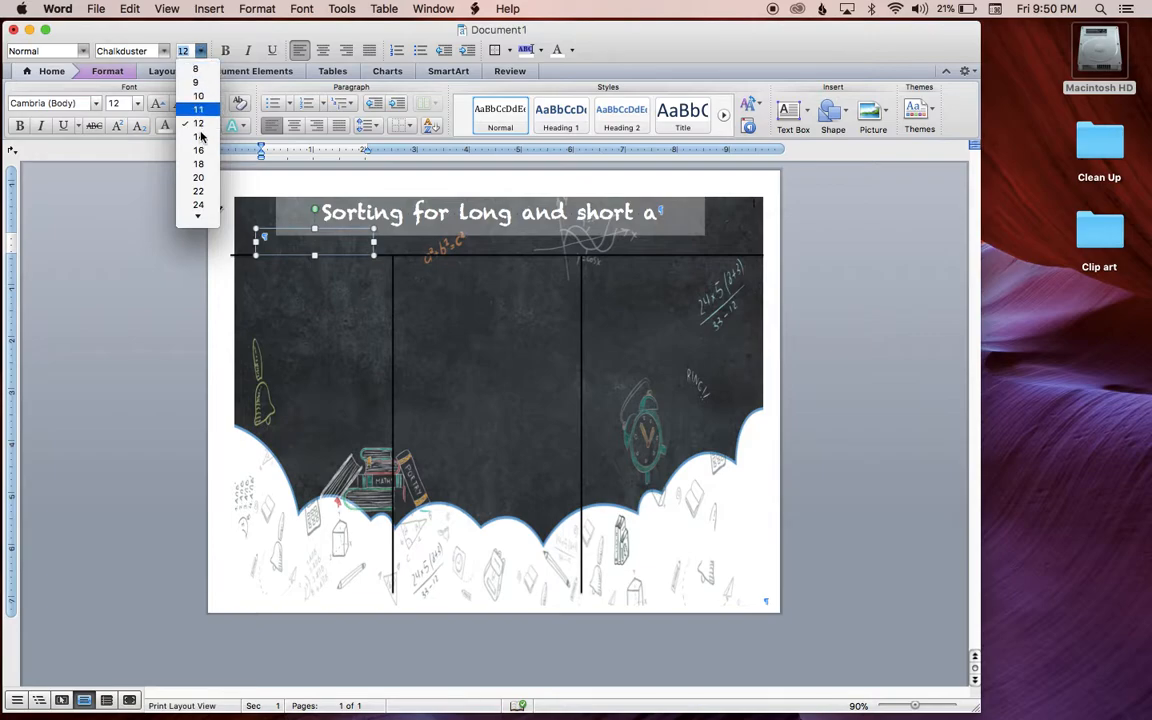
left_click(199, 176)
type("sho")
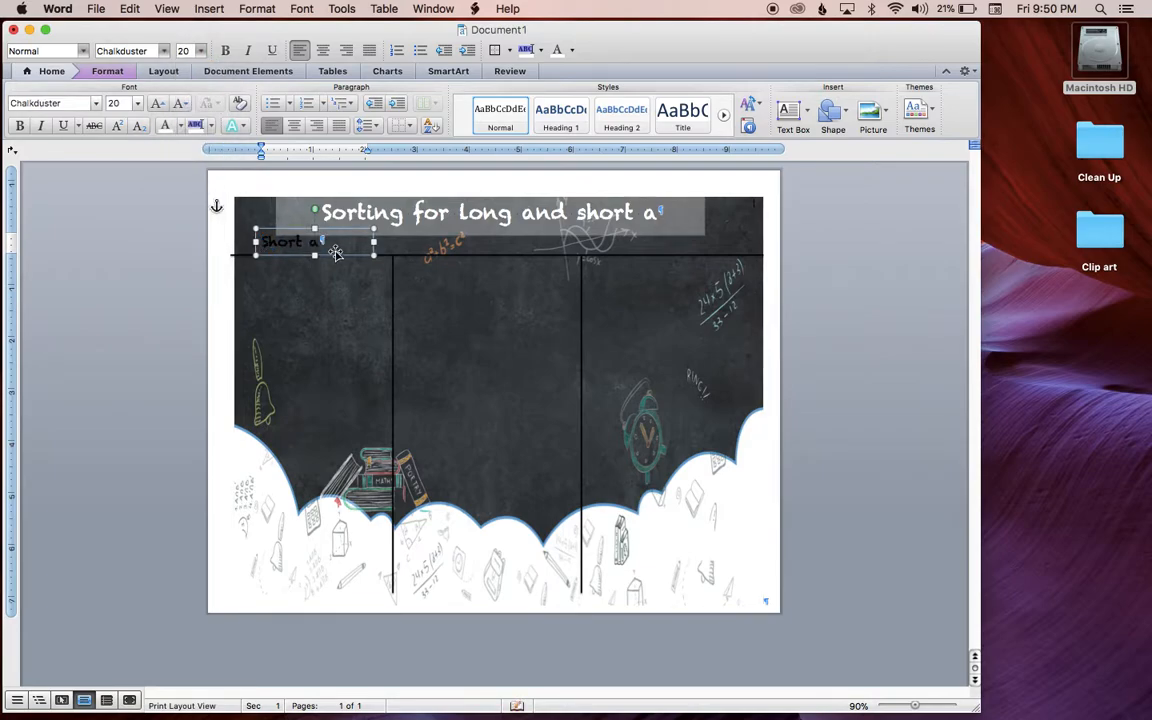
Center the "Short a" heading, color its text white and give its box a partly transparent white fill.
left_click_drag(323, 241, 257, 237)
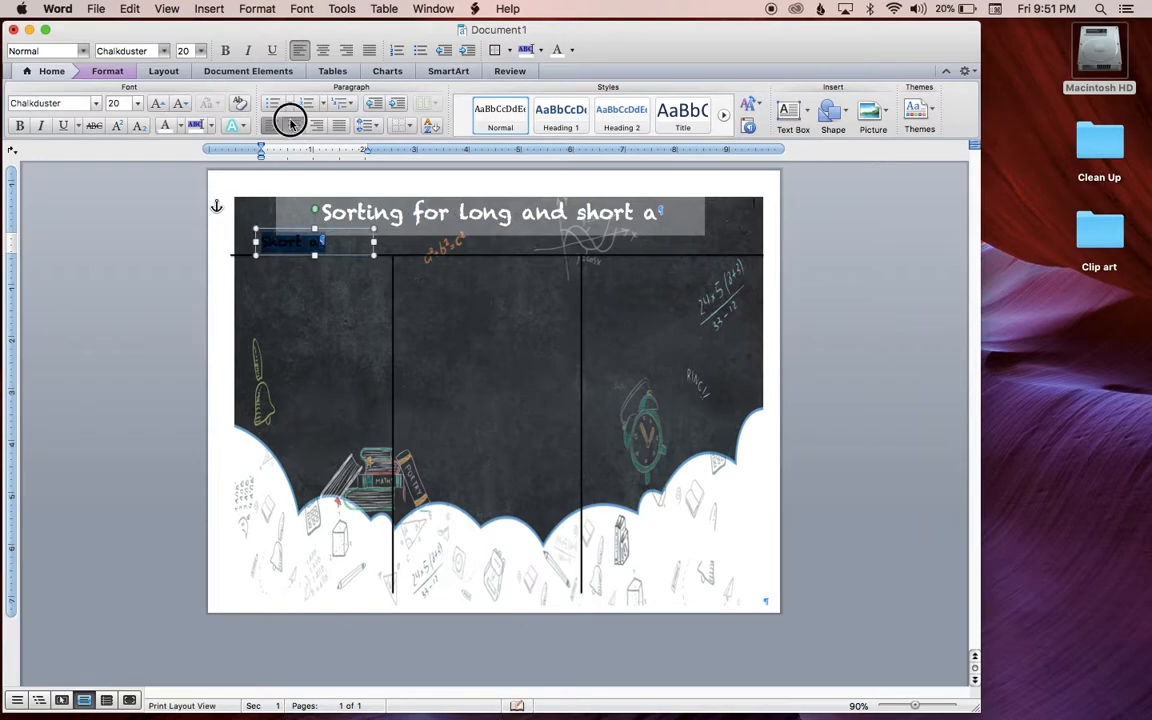
left_click(294, 125)
left_click(164, 125)
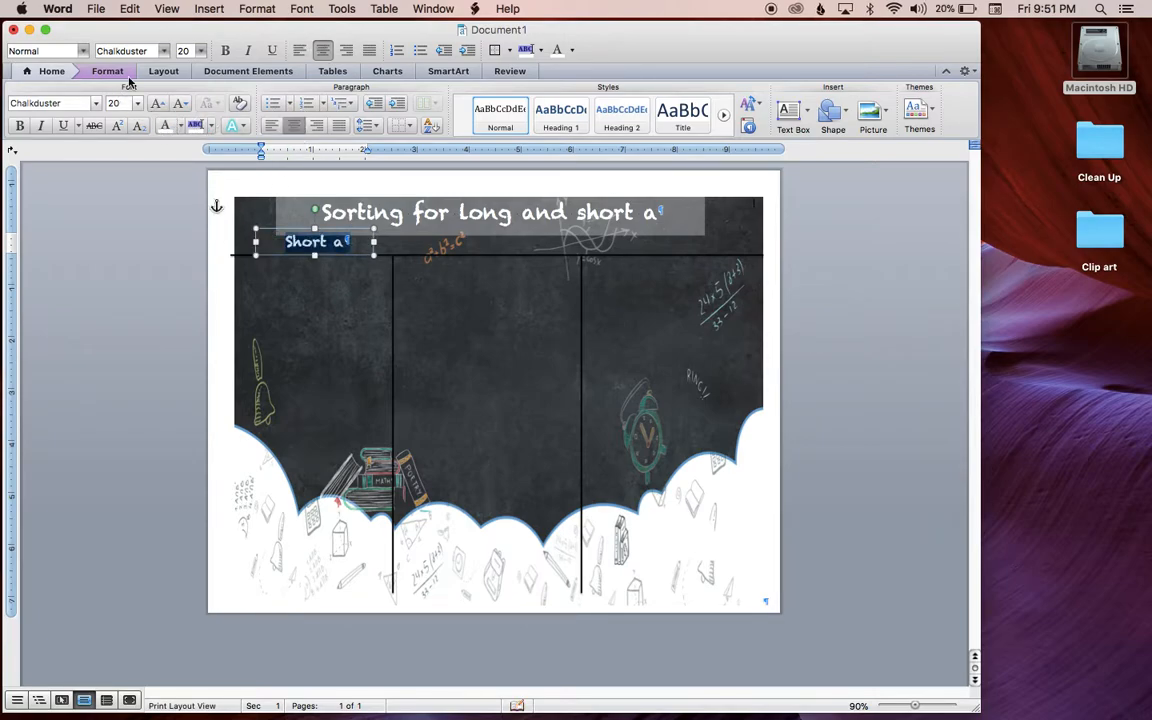
left_click(107, 71)
left_click(232, 105)
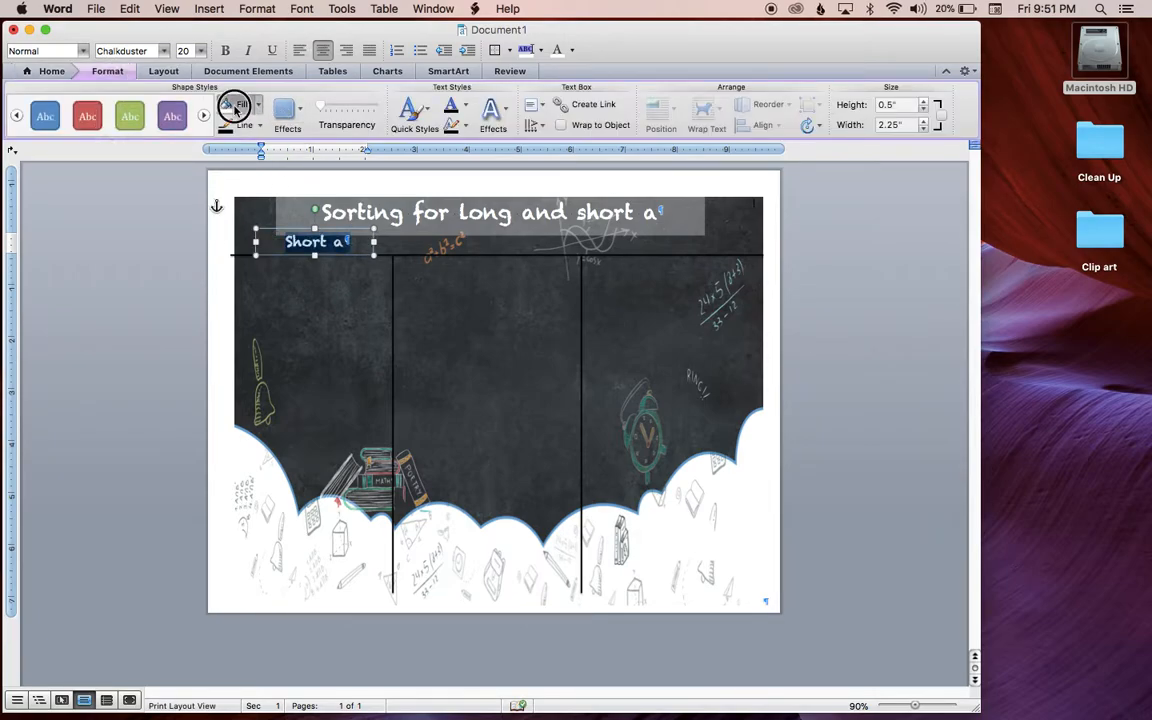
left_click_drag(320, 107, 360, 110)
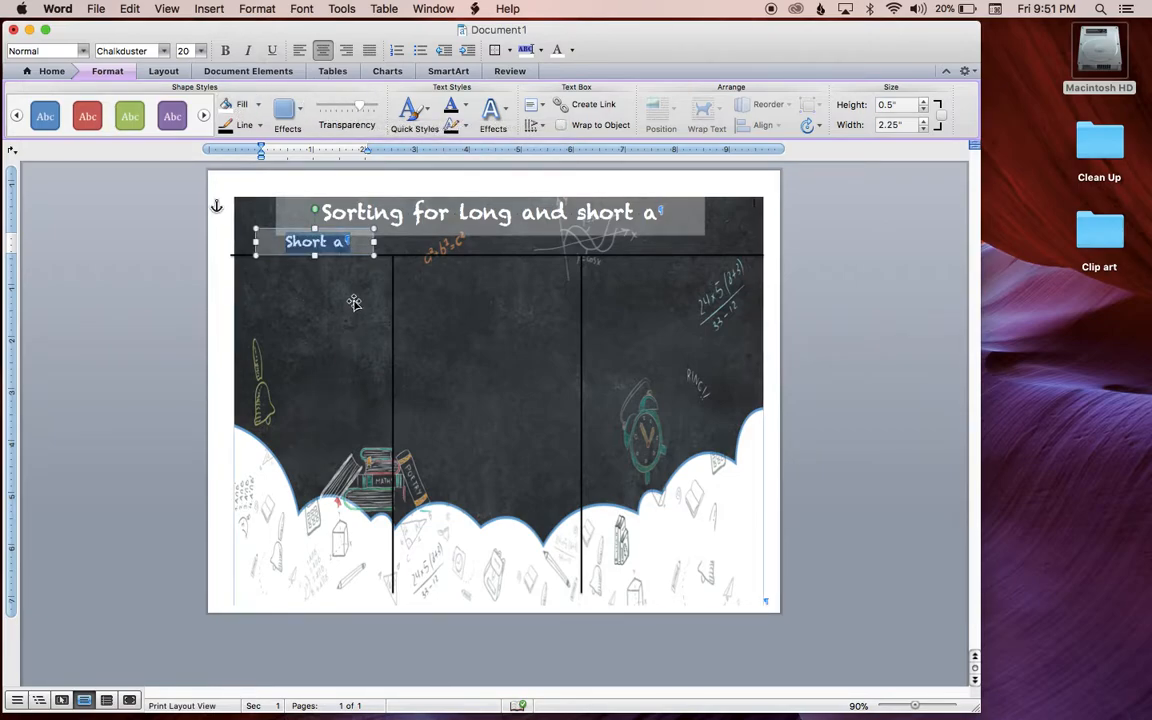
Duplicate the "Short a" heading box twice and place the copies above the middle and right columns.
left_click(367, 230)
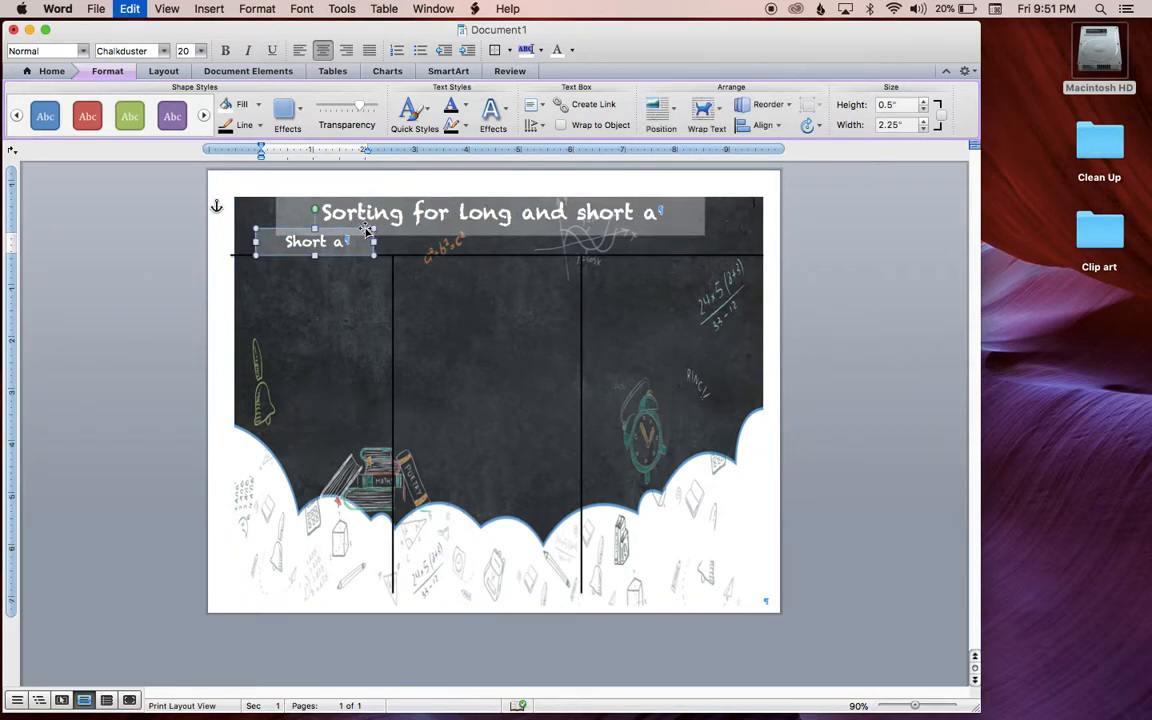
left_click_drag(367, 230, 508, 240)
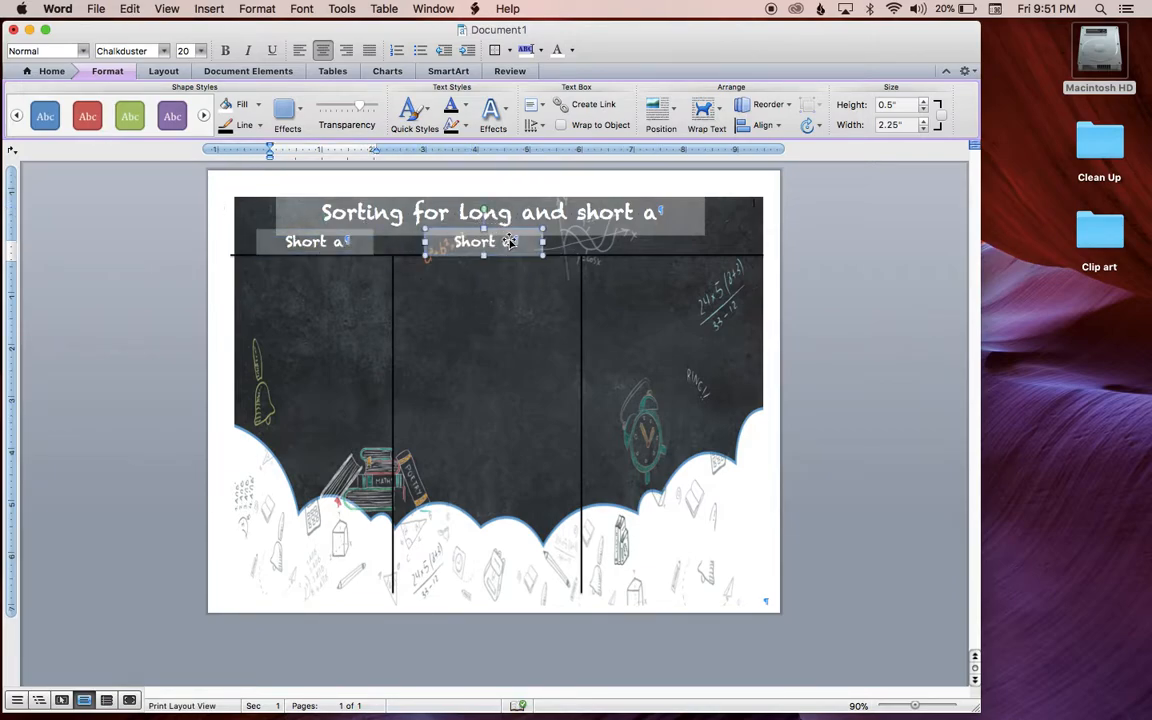
left_click_drag(388, 266, 694, 244)
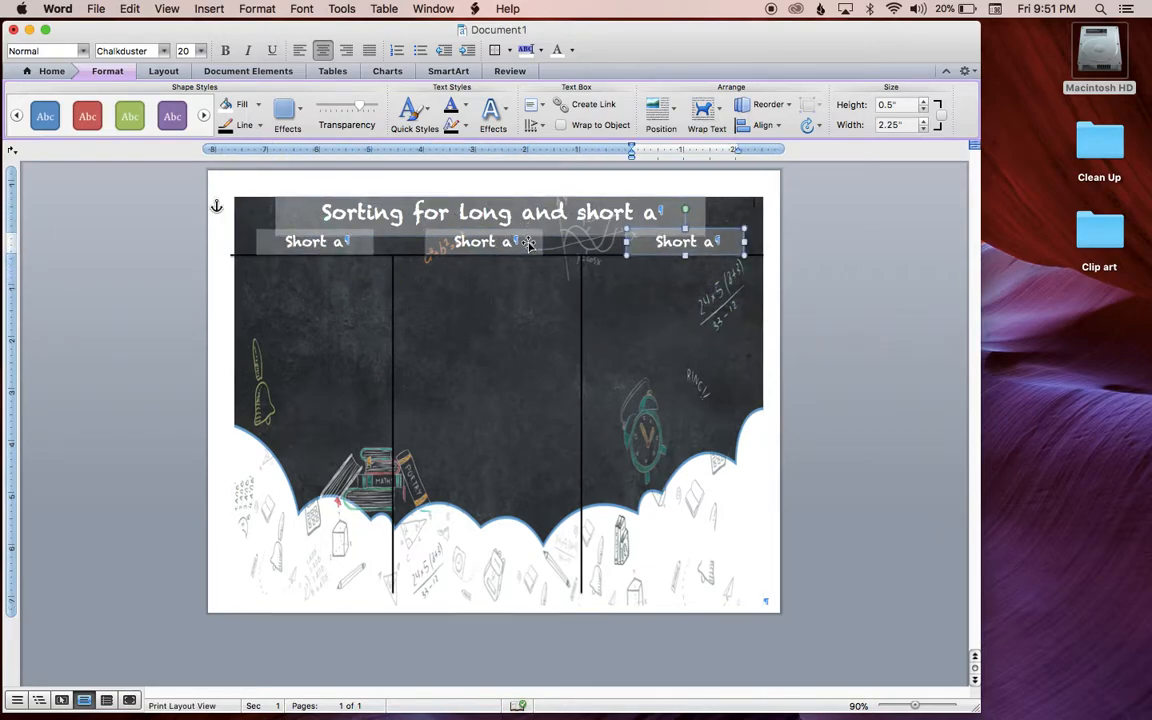